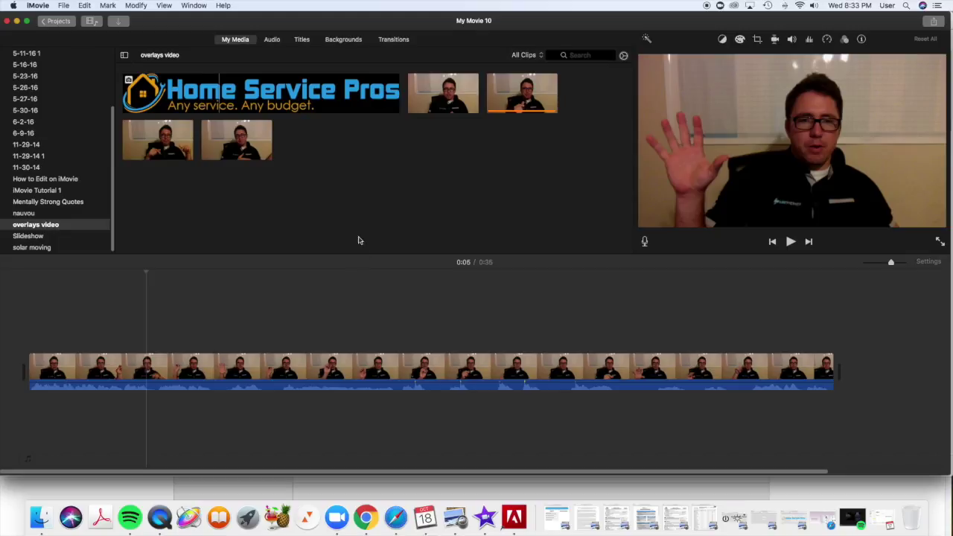
Play the main clip to find the spot and overlay the Home Service Pros logo image above it at about 0:06.
{"action": "left_click", "coordinate": [149, 376]}
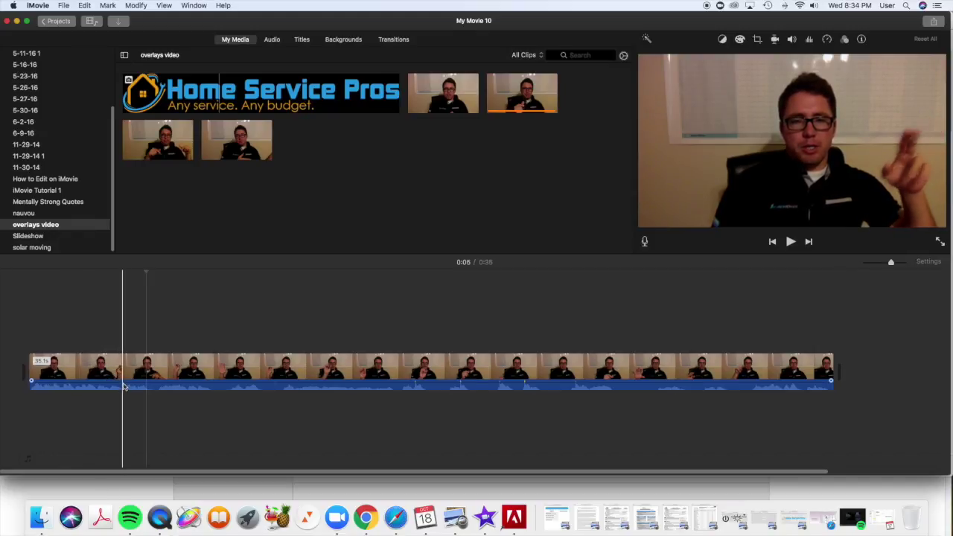
{"action": "key", "text": "space"}
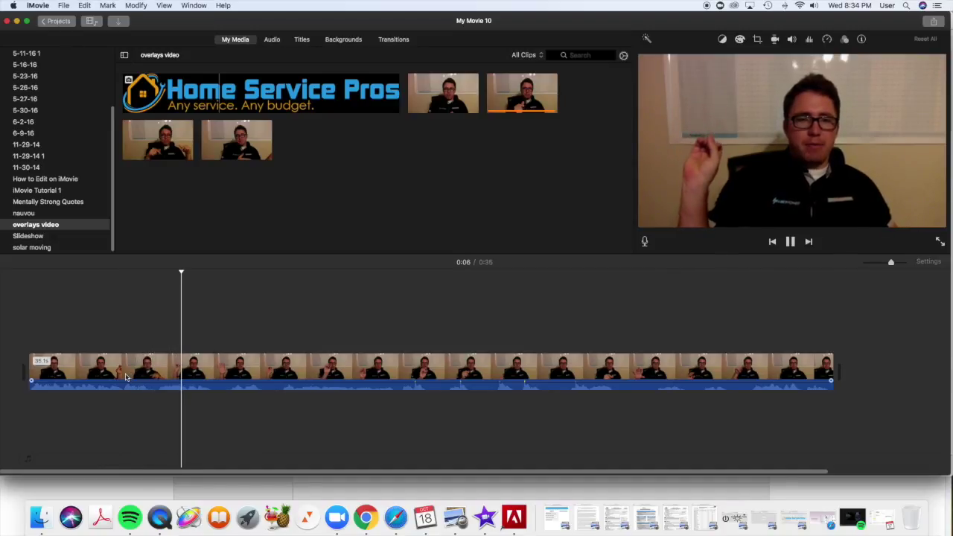
{"action": "key", "text": "space"}
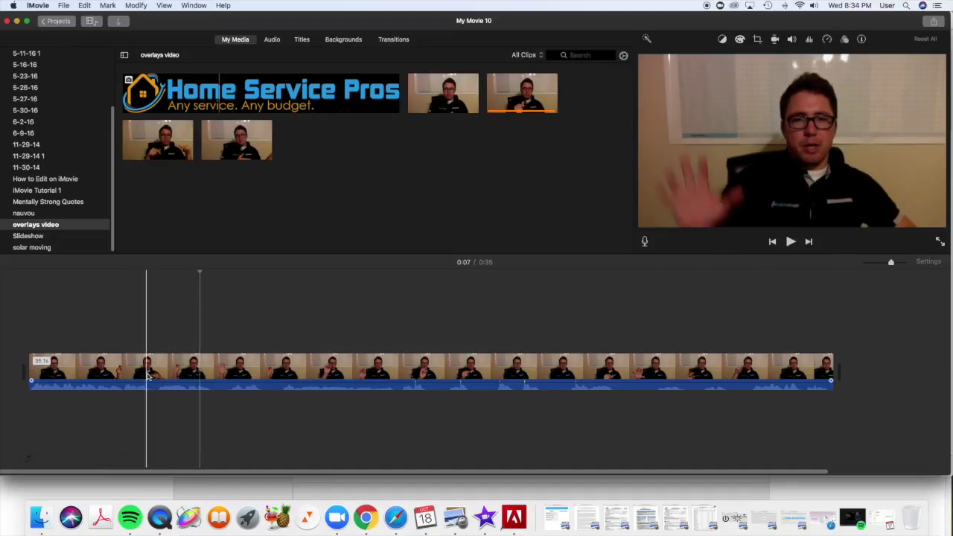
{"action": "left_click", "coordinate": [189, 377]}
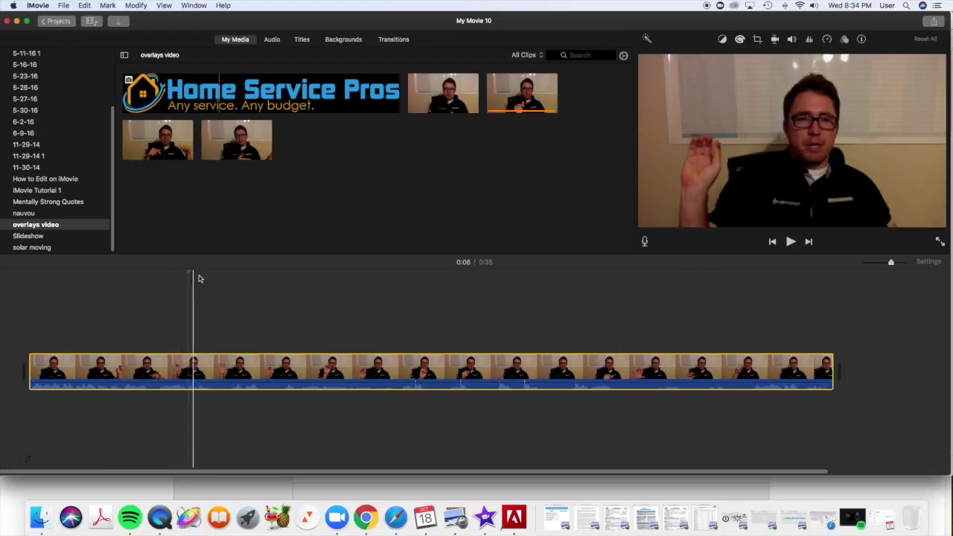
{"action": "left_click_drag", "start_coordinate": [242, 96], "coordinate": [194, 337]}
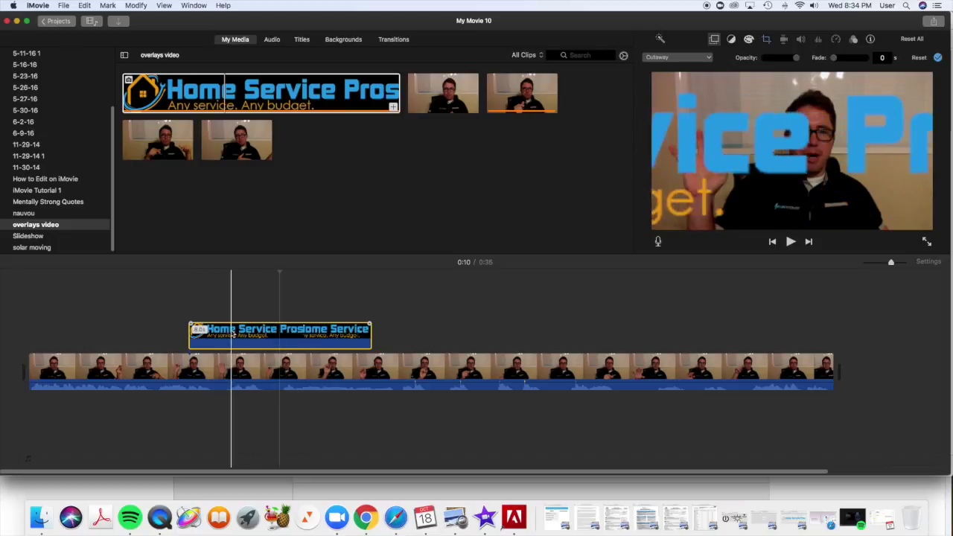
{"action": "key", "text": "space"}
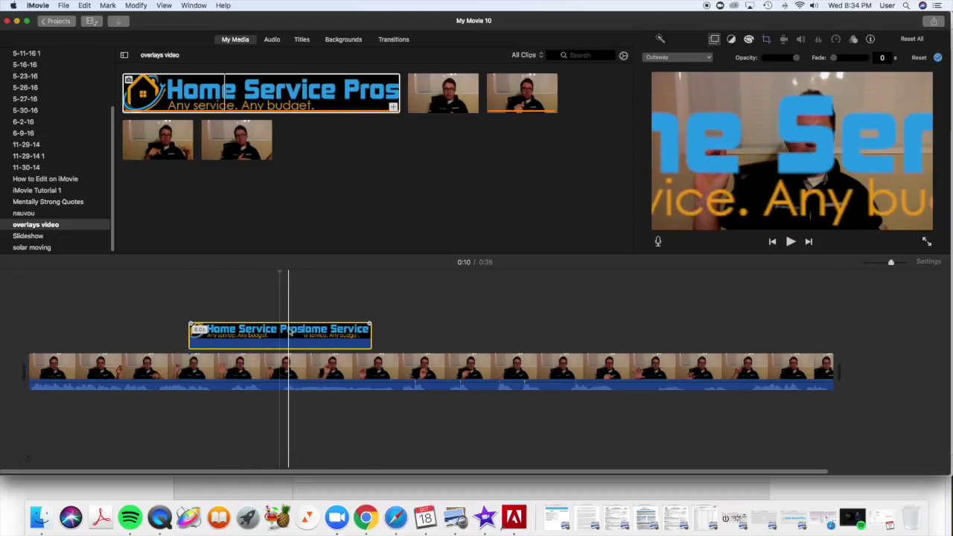
Set the logo overlay's crop style to Fit and check it on the timeline.
{"action": "left_click", "coordinate": [244, 336]}
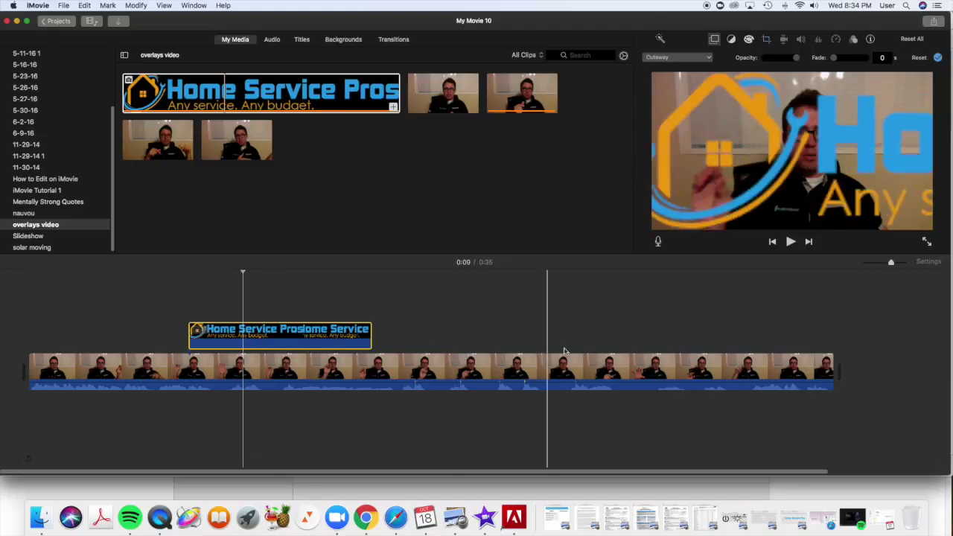
{"action": "left_click", "coordinate": [767, 40]}
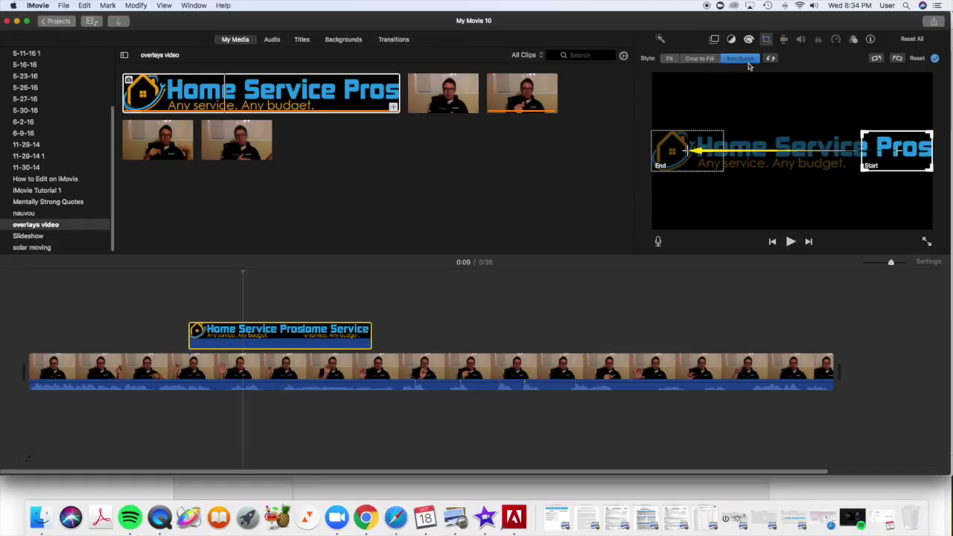
{"action": "left_click", "coordinate": [742, 62]}
{"action": "left_click", "coordinate": [675, 61]}
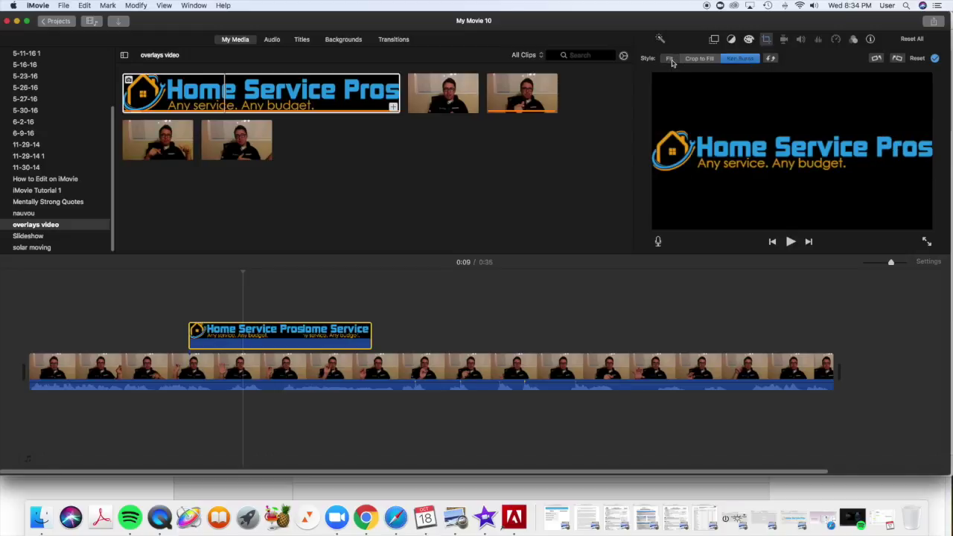
{"action": "left_click", "coordinate": [253, 299]}
{"action": "left_click", "coordinate": [137, 325]}
{"action": "left_click", "coordinate": [229, 330]}
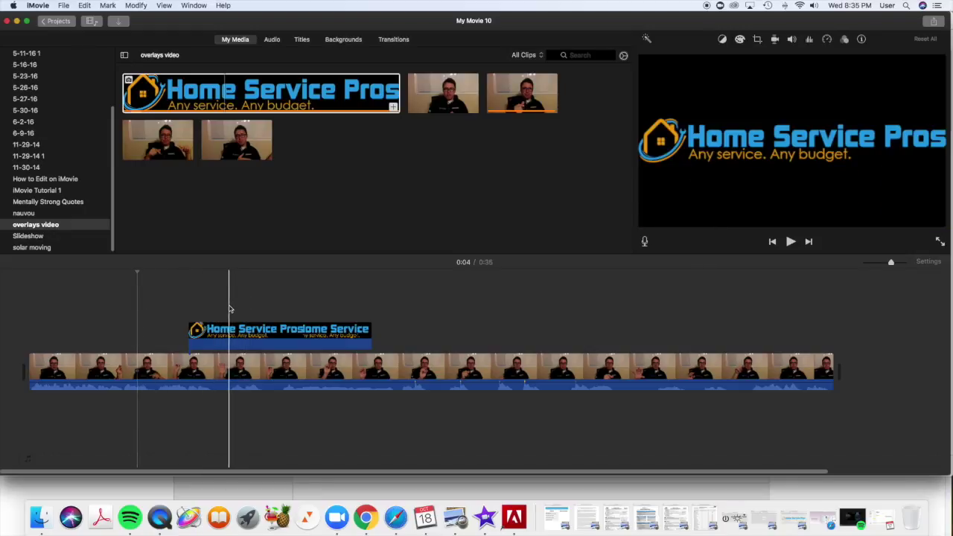
Change the logo overlay's video overlay setting to Picture in Picture.
{"action": "left_click", "coordinate": [260, 336]}
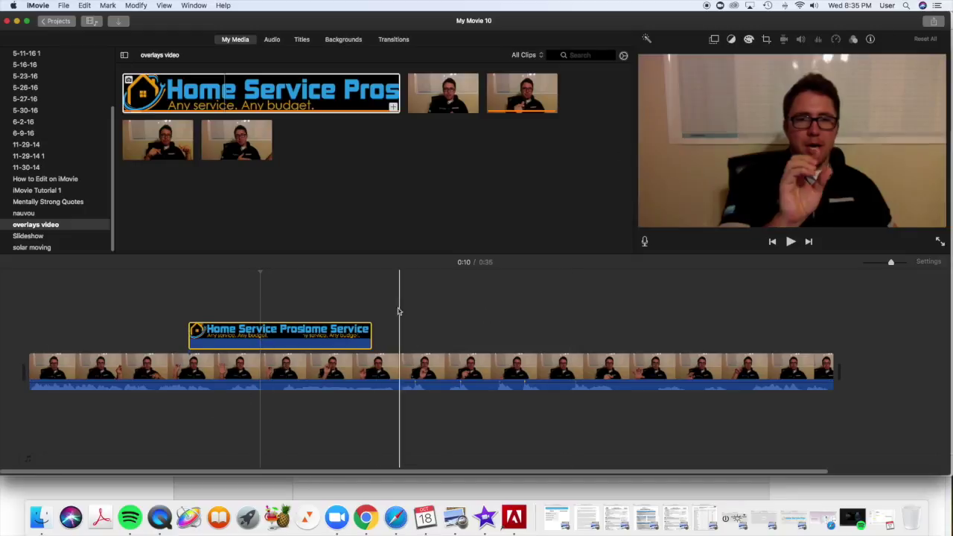
{"action": "left_click", "coordinate": [355, 335]}
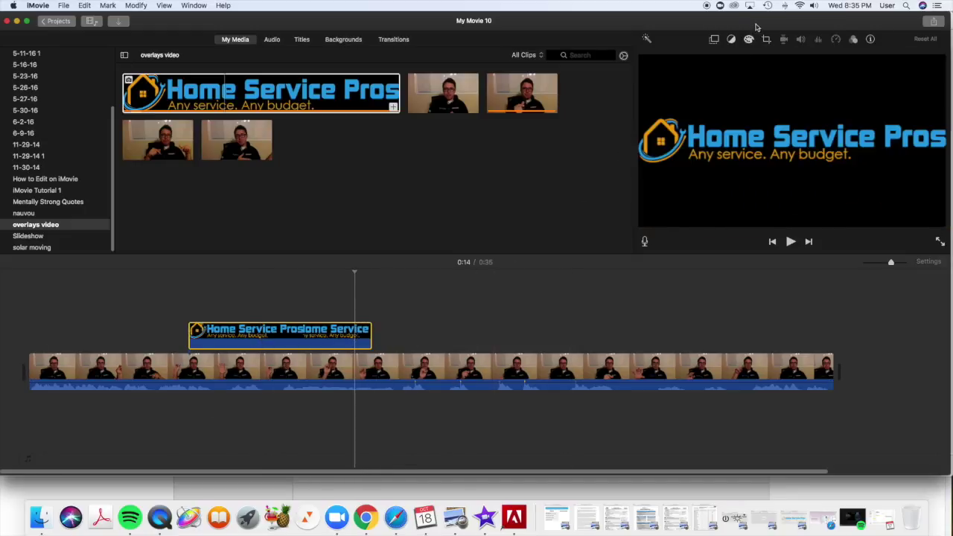
{"action": "left_click", "coordinate": [714, 40]}
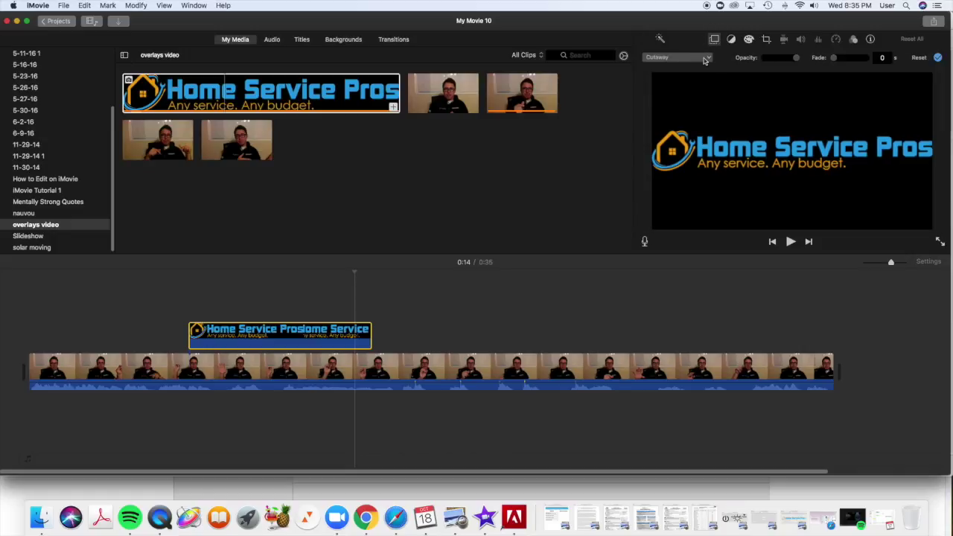
{"action": "left_click", "coordinate": [705, 59]}
{"action": "left_click", "coordinate": [702, 93]}
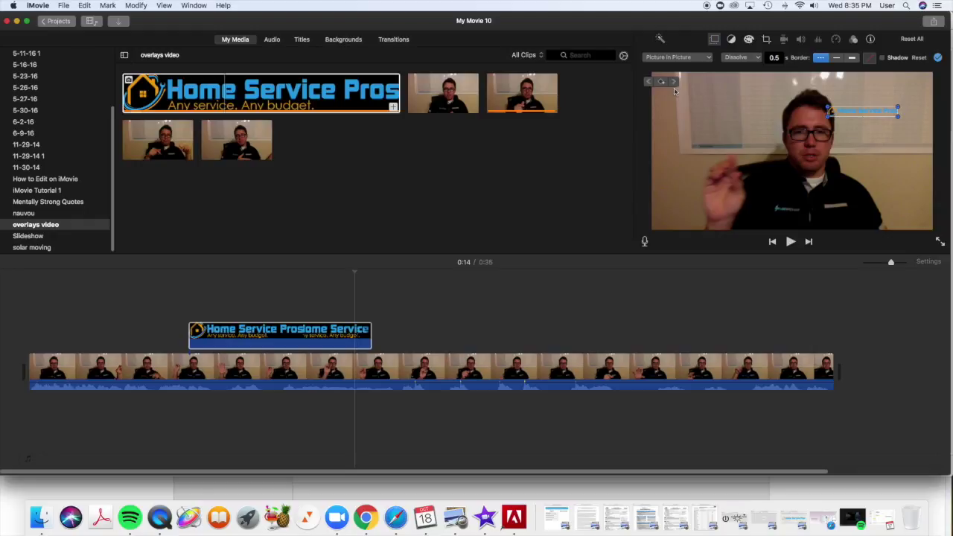
Resize the logo to slightly under half the frame width in the frame's upper-left corner, with Shadow turned on.
{"action": "left_click_drag", "start_coordinate": [827, 117], "coordinate": [861, 131]}
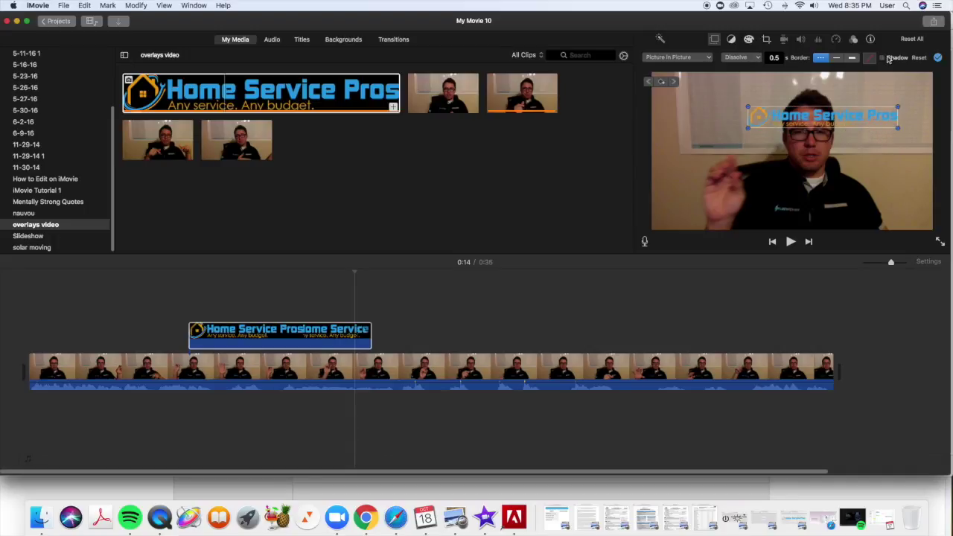
{"action": "left_click", "coordinate": [882, 58]}
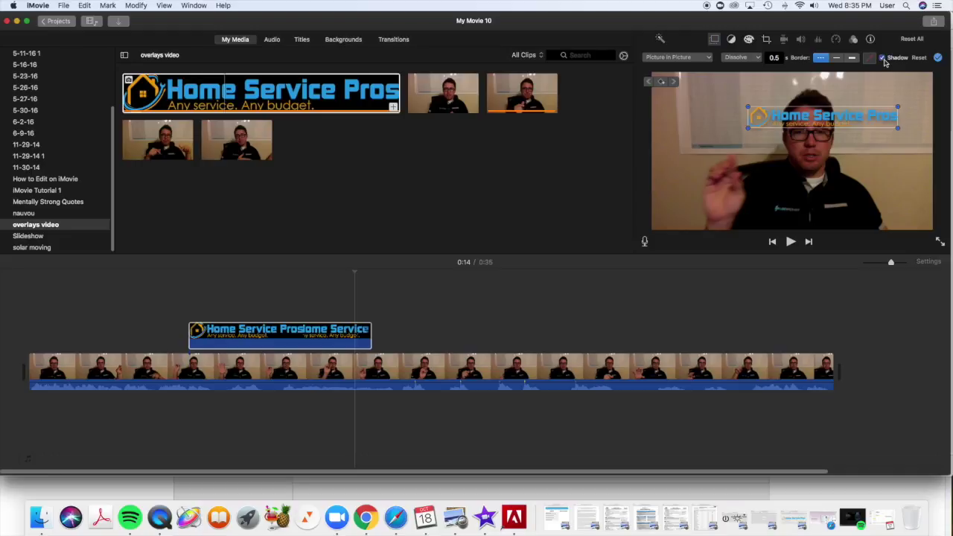
{"action": "left_click", "coordinate": [882, 58]}
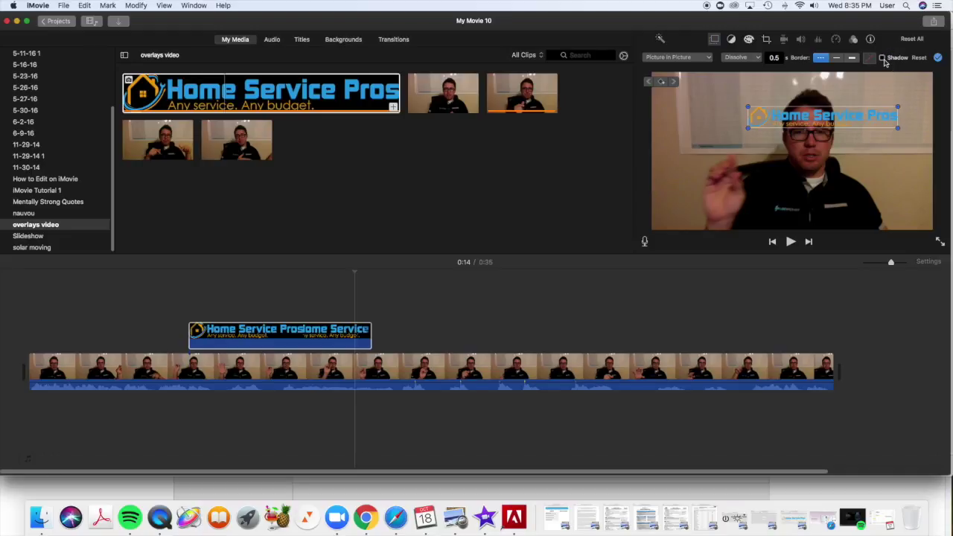
{"action": "left_click", "coordinate": [882, 58]}
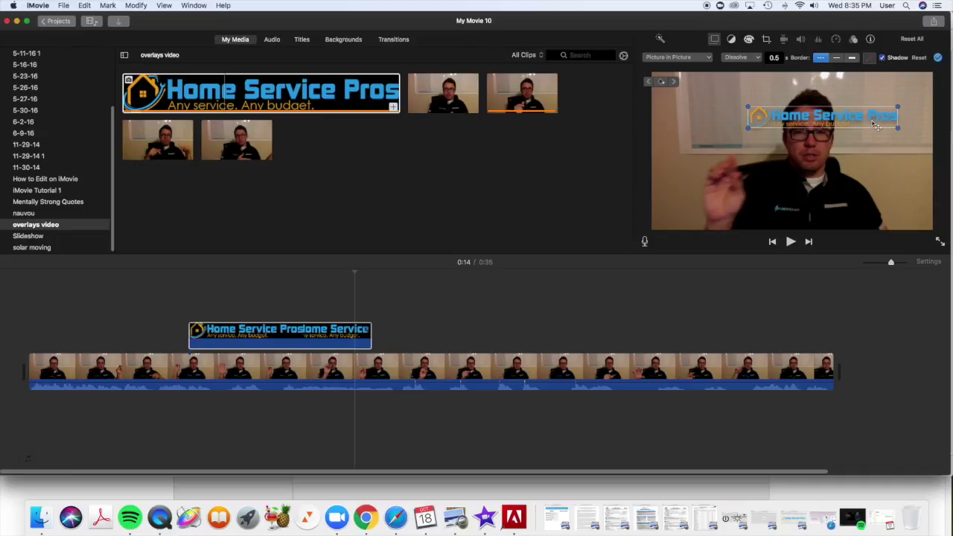
{"action": "left_click_drag", "start_coordinate": [871, 125], "coordinate": [747, 107]}
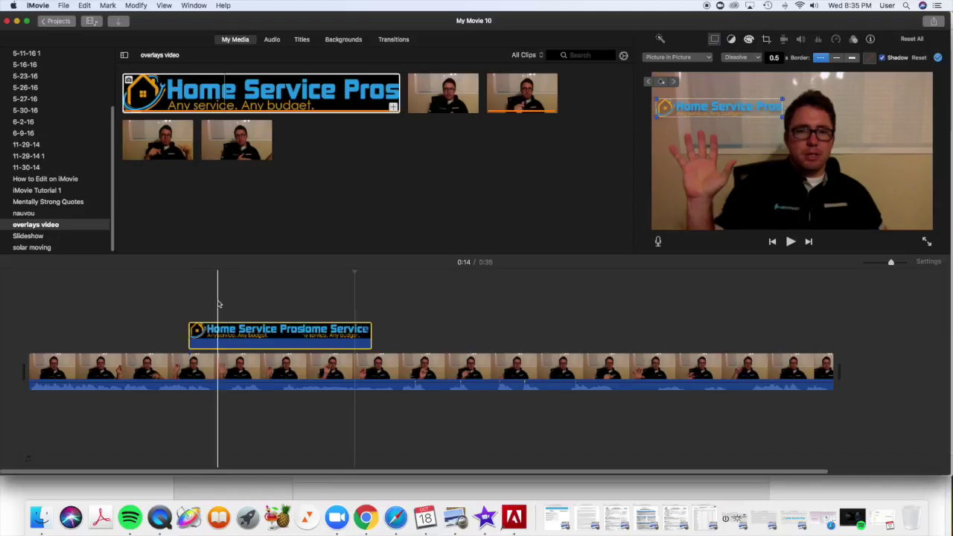
Move the playhead to the logo overlay's start and show its picture-in-picture transition styles.
{"action": "left_click", "coordinate": [190, 308]}
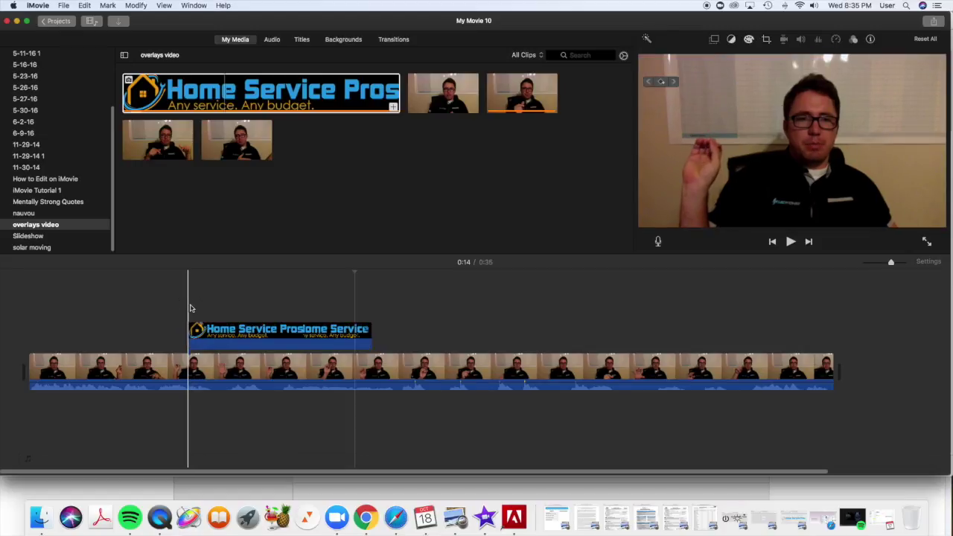
{"action": "left_click", "coordinate": [205, 335]}
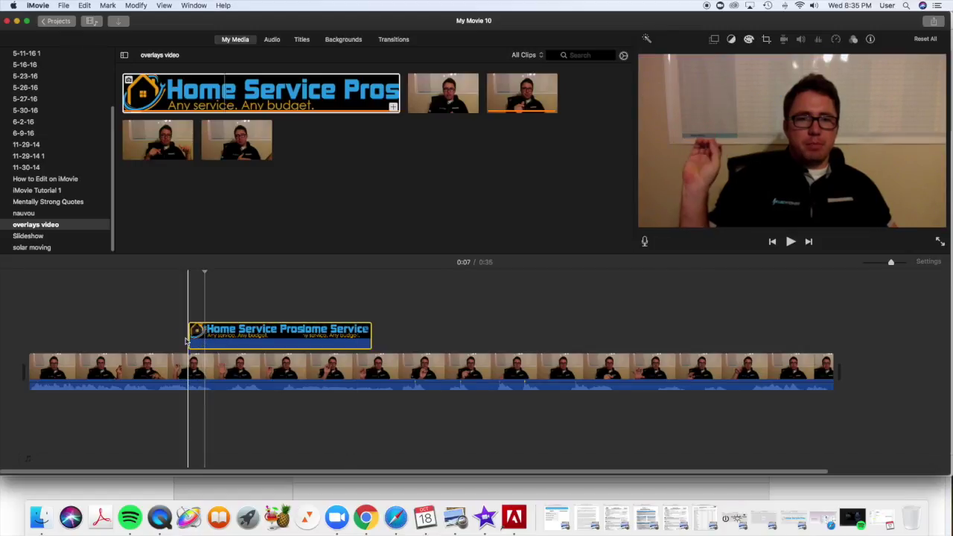
{"action": "left_click_drag", "start_coordinate": [190, 333], "coordinate": [188, 331]}
{"action": "left_click", "coordinate": [187, 319]}
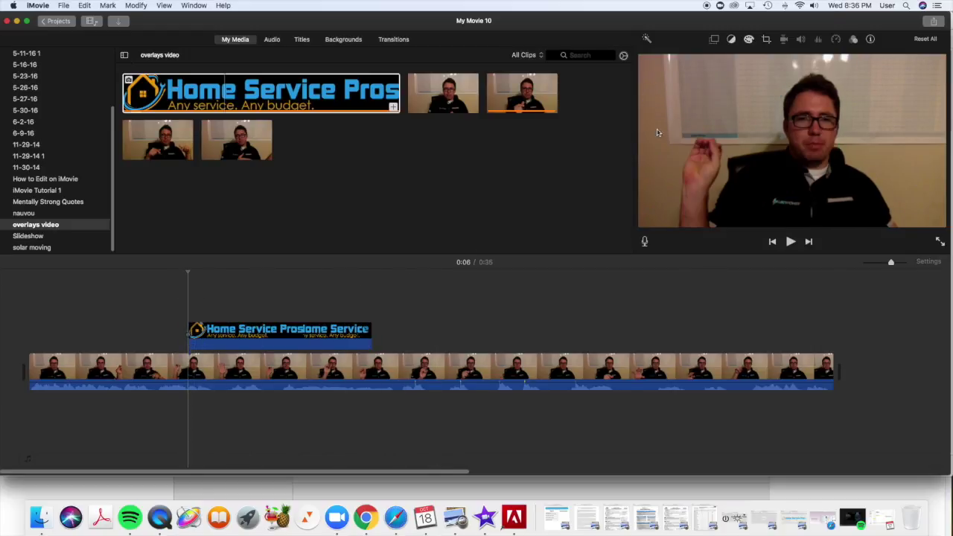
{"action": "left_click", "coordinate": [713, 39]}
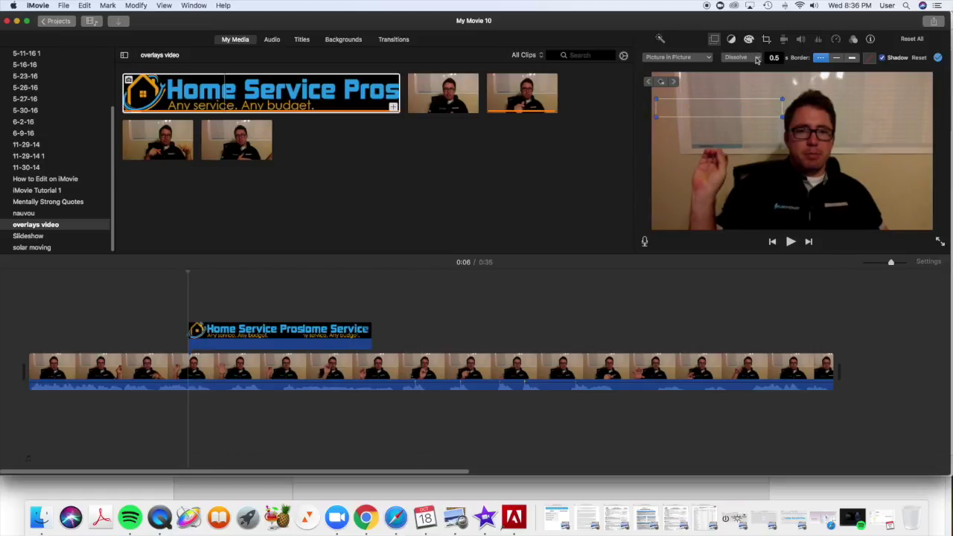
{"action": "left_click", "coordinate": [757, 59]}
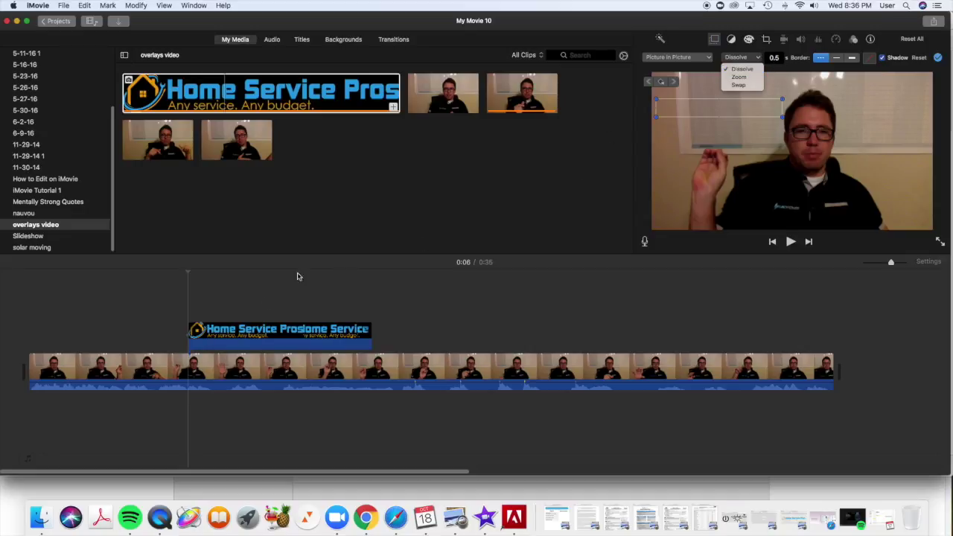
Play through the logo's appearance to find its end point and trim the overlay's end to 0:09, about 2.9 s long.
{"action": "left_click", "coordinate": [187, 287]}
{"action": "left_click", "coordinate": [184, 294]}
{"action": "key", "text": "space"}
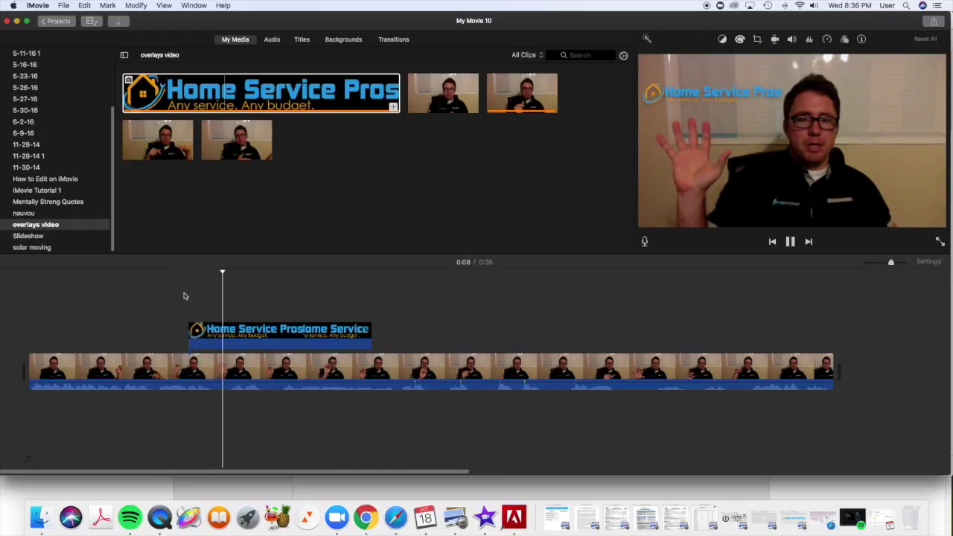
{"action": "key", "text": "space"}
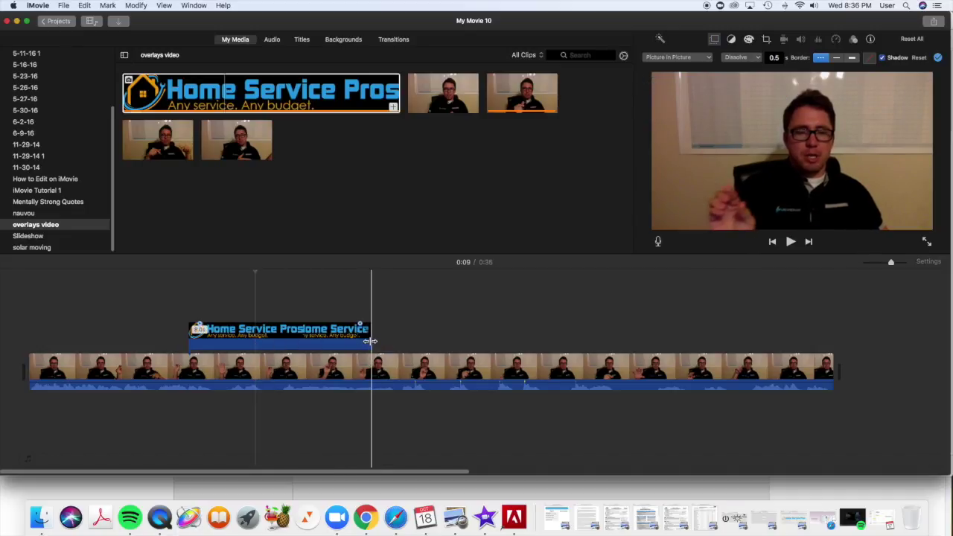
{"action": "left_click_drag", "start_coordinate": [370, 341], "coordinate": [255, 345]}
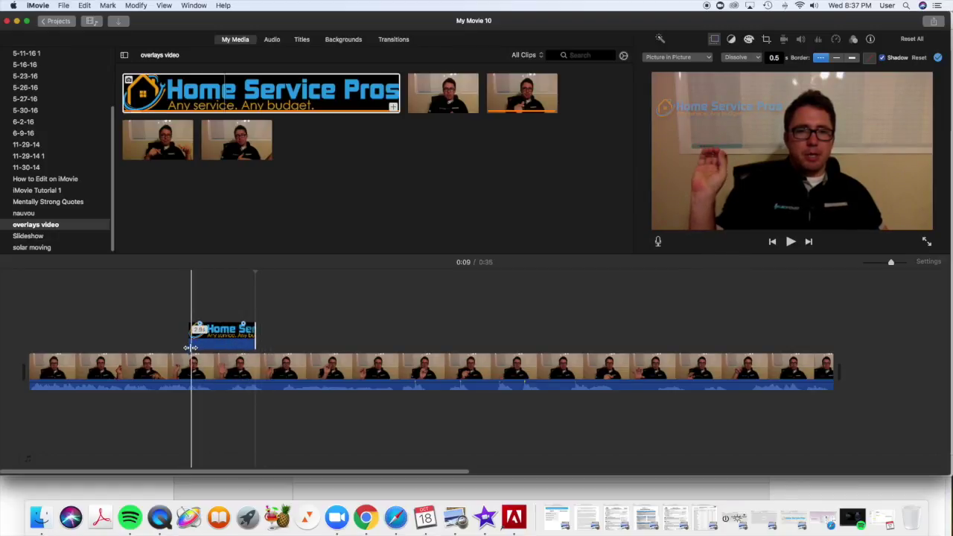
Overlay a second copy of the Home Service Pros logo above the main clip at 0:11 and preview it.
{"action": "key", "text": "space"}
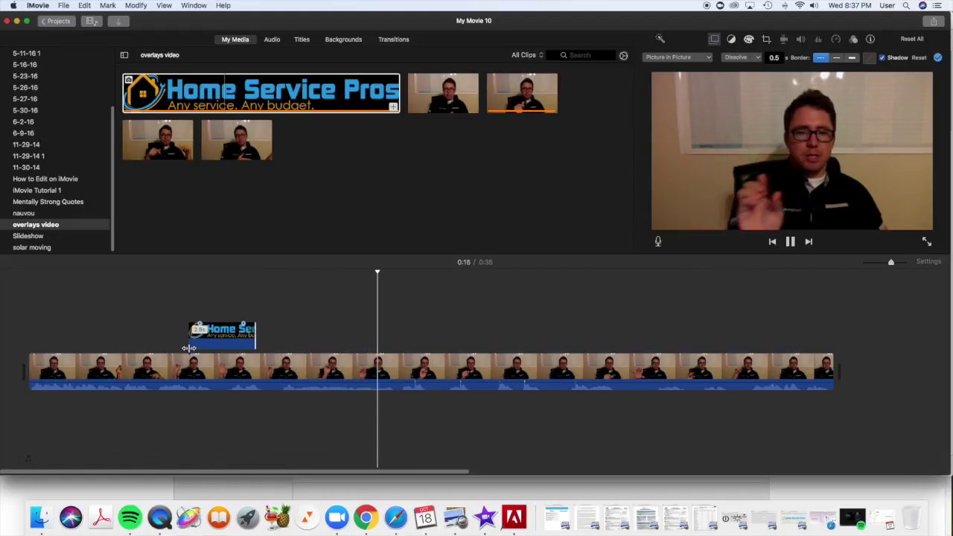
{"action": "key", "text": "space"}
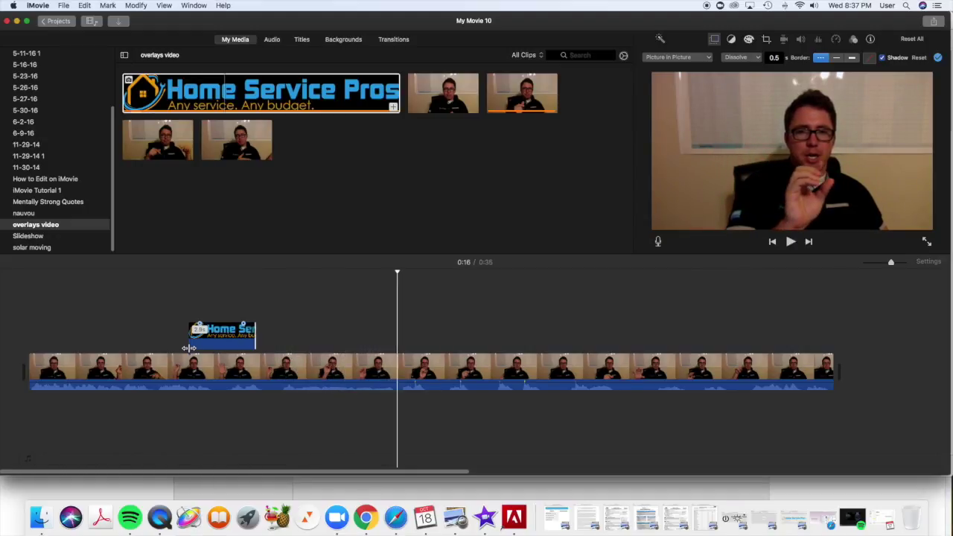
{"action": "left_click", "coordinate": [288, 326]}
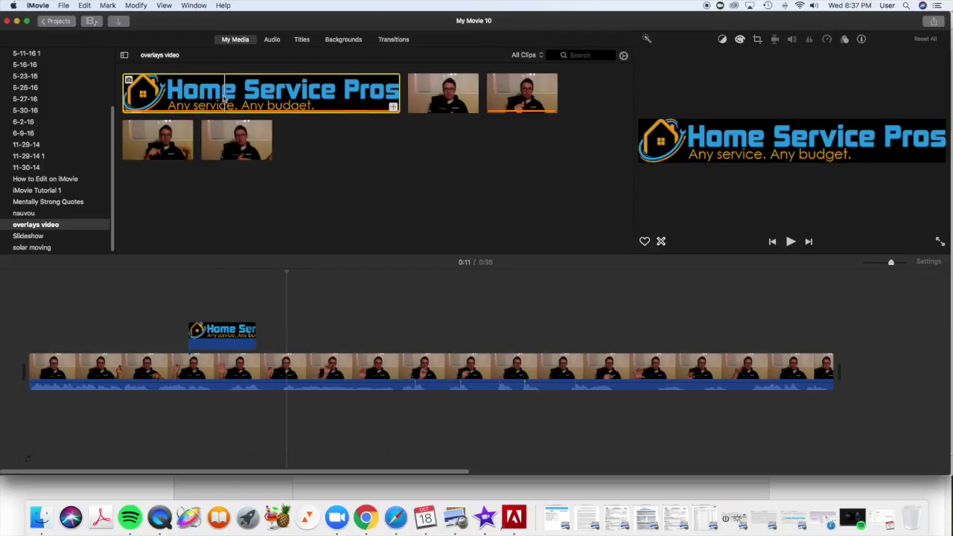
{"action": "left_click_drag", "start_coordinate": [221, 96], "coordinate": [290, 340]}
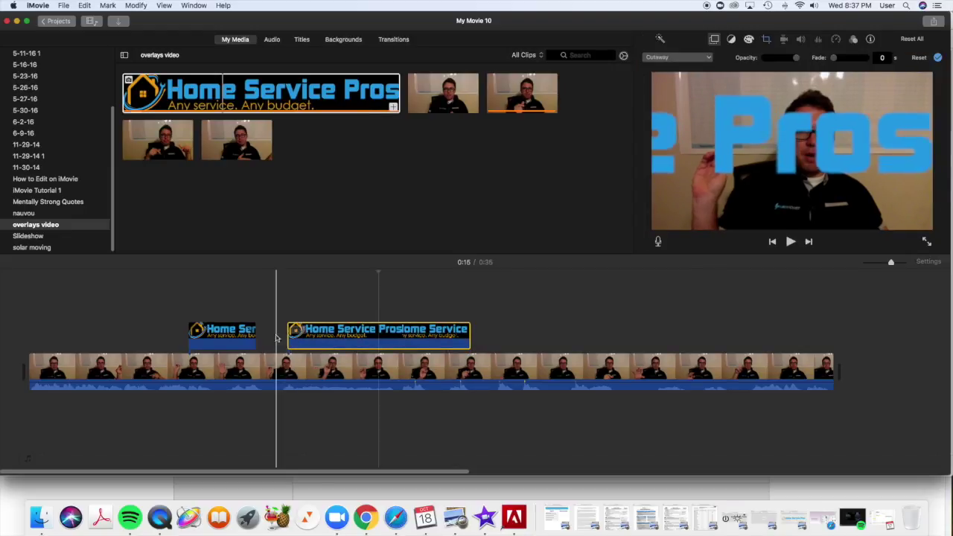
{"action": "key", "text": "space"}
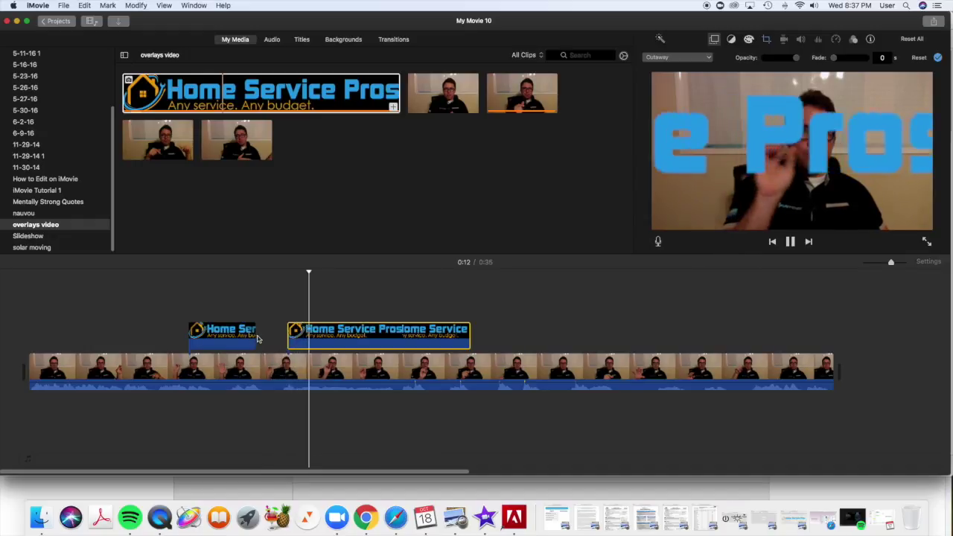
{"action": "key", "text": "space"}
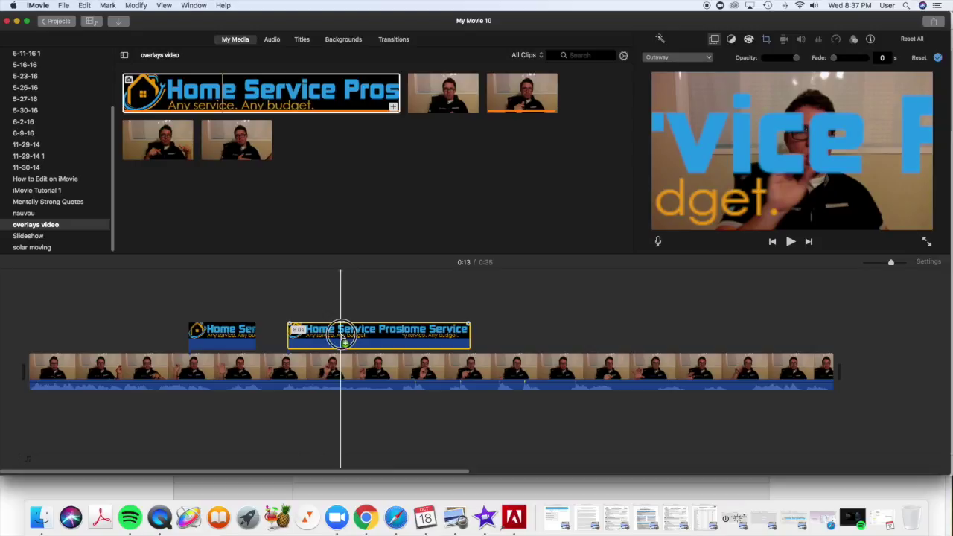
Set the second logo overlay's crop style to Fit and its overlay mode to Picture in Picture.
{"action": "left_click", "coordinate": [767, 41]}
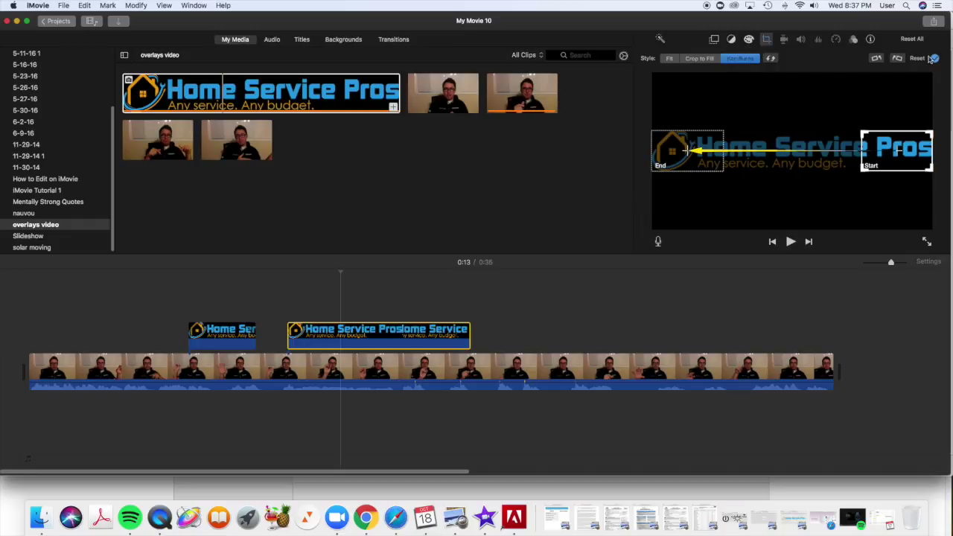
{"action": "left_click", "coordinate": [936, 58]}
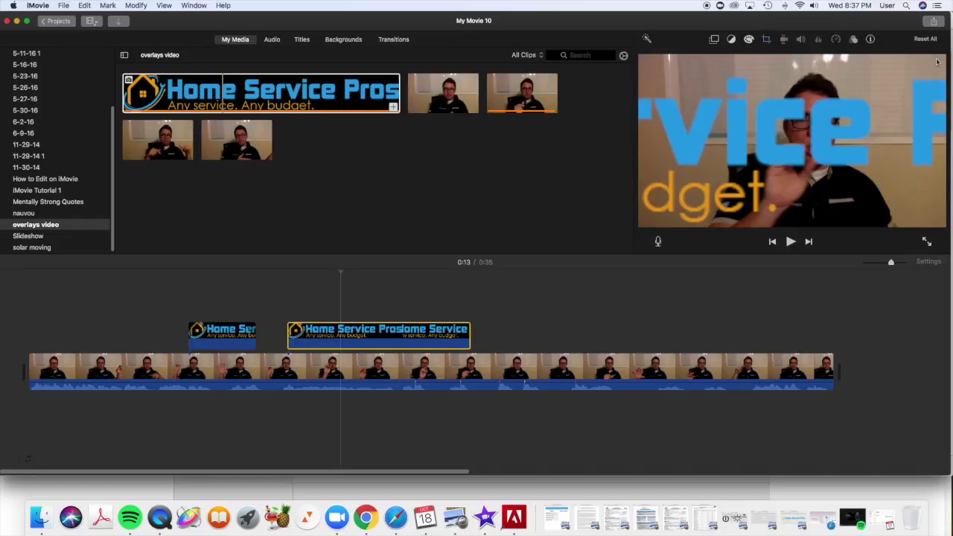
{"action": "left_click", "coordinate": [766, 40]}
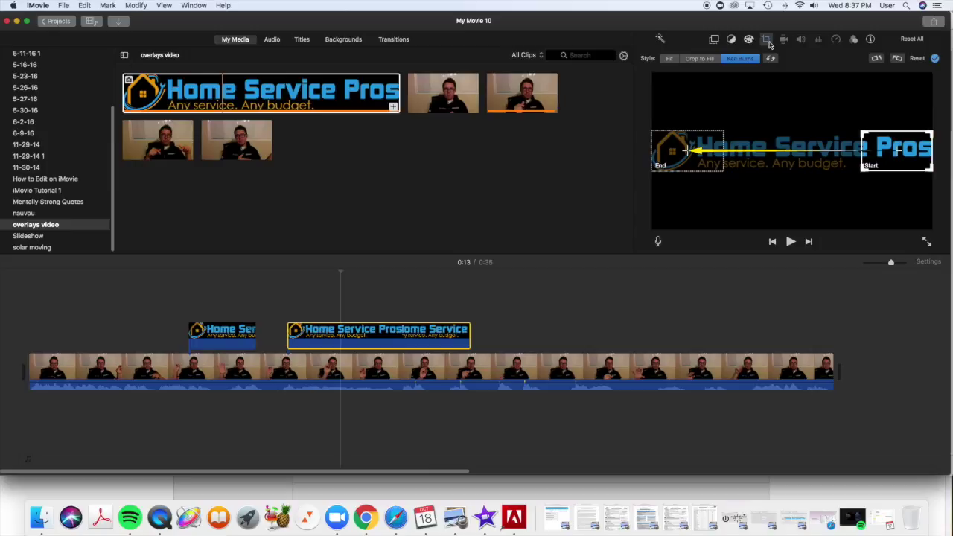
{"action": "left_click", "coordinate": [670, 58]}
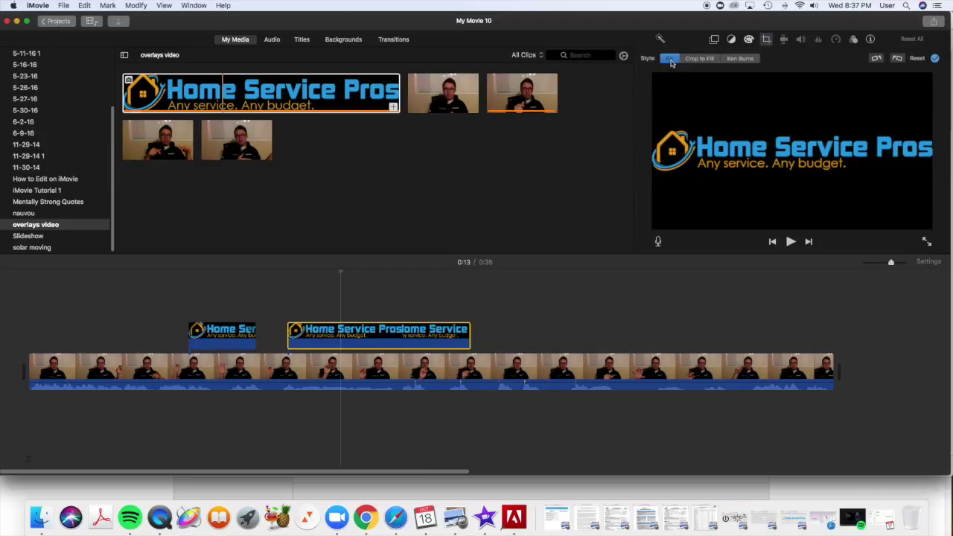
{"action": "left_click", "coordinate": [714, 40]}
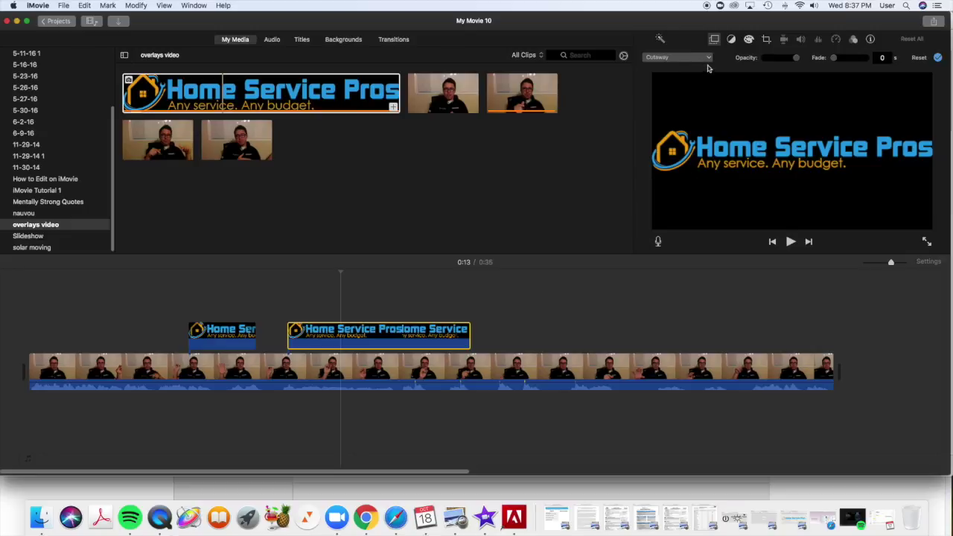
{"action": "left_click", "coordinate": [708, 59]}
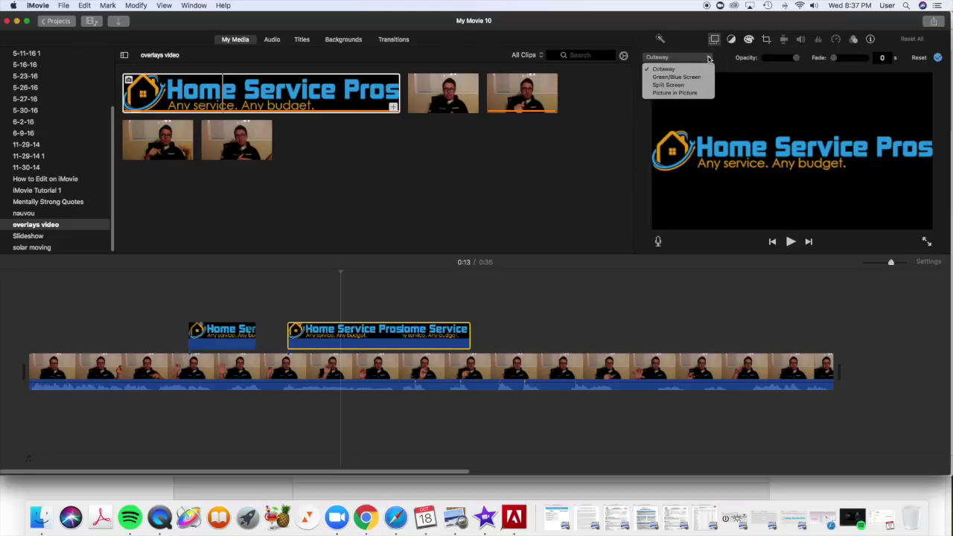
{"action": "left_click", "coordinate": [674, 93]}
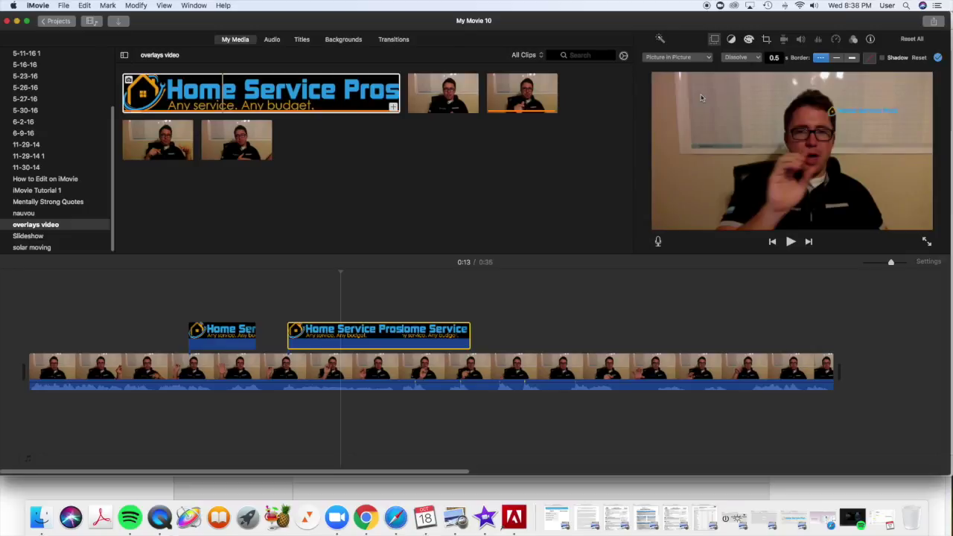
Place the logo in the frame's upper-left area at slightly under half the frame width, with Shadow turned on.
{"action": "left_click_drag", "start_coordinate": [856, 118], "coordinate": [726, 121]}
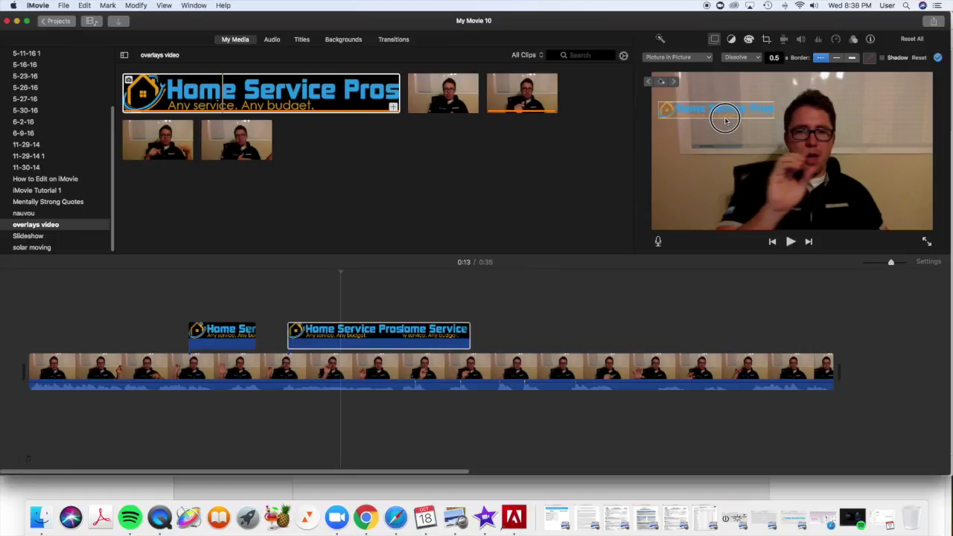
{"action": "left_click", "coordinate": [724, 121]}
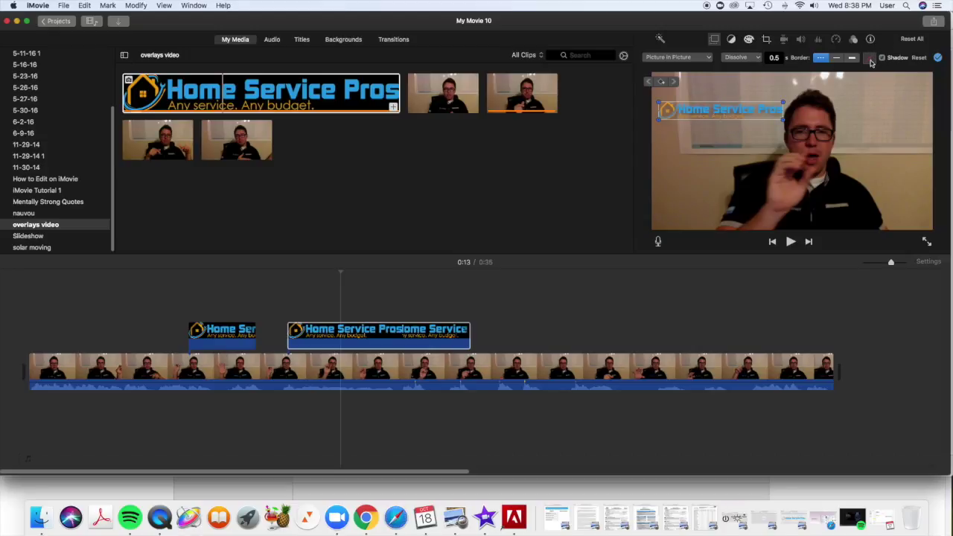
{"action": "left_click_drag", "start_coordinate": [748, 113], "coordinate": [746, 112]}
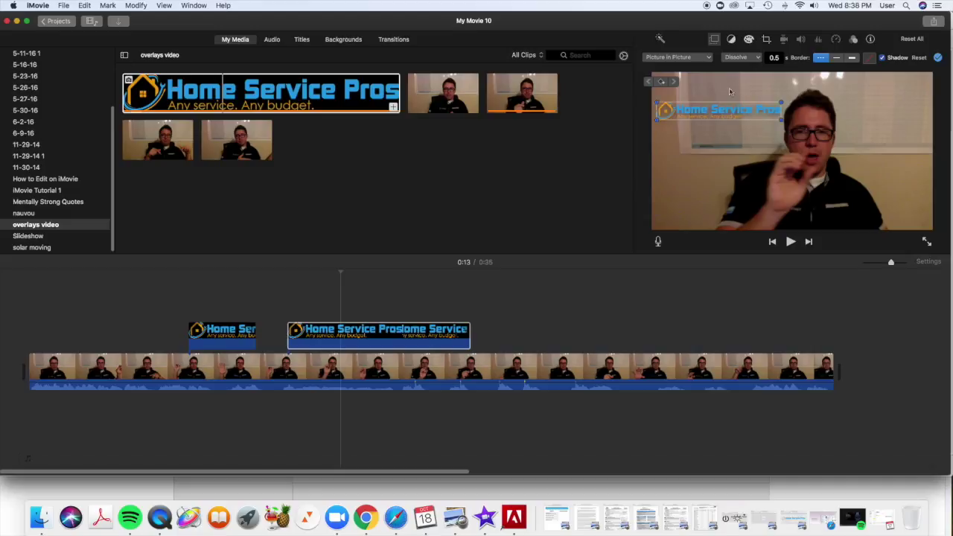
{"action": "left_click", "coordinate": [759, 58]}
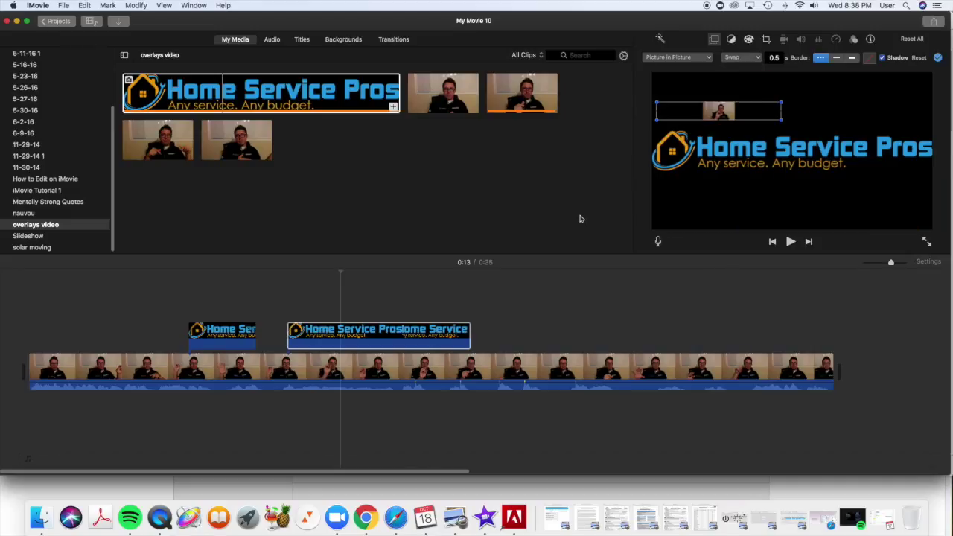
{"action": "left_click", "coordinate": [754, 61]}
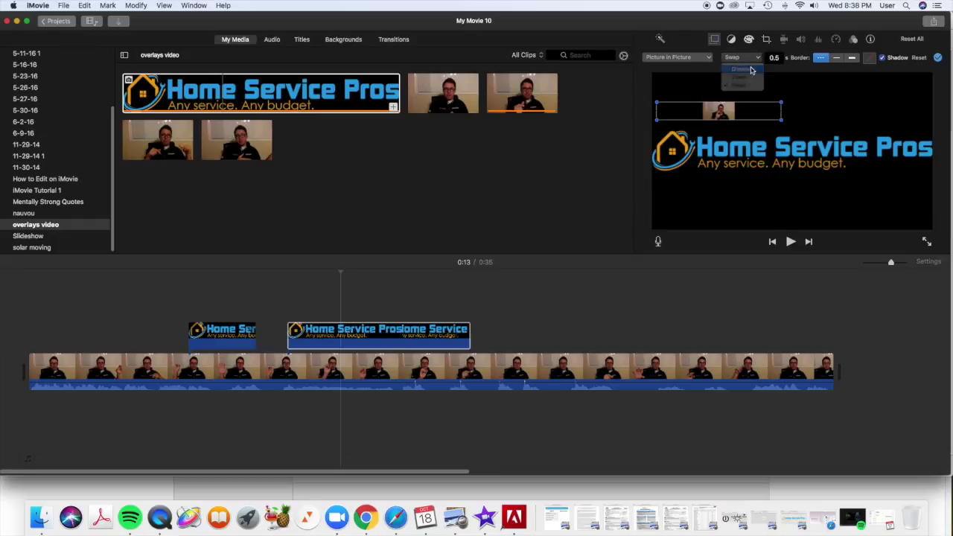
{"action": "left_click", "coordinate": [752, 70]}
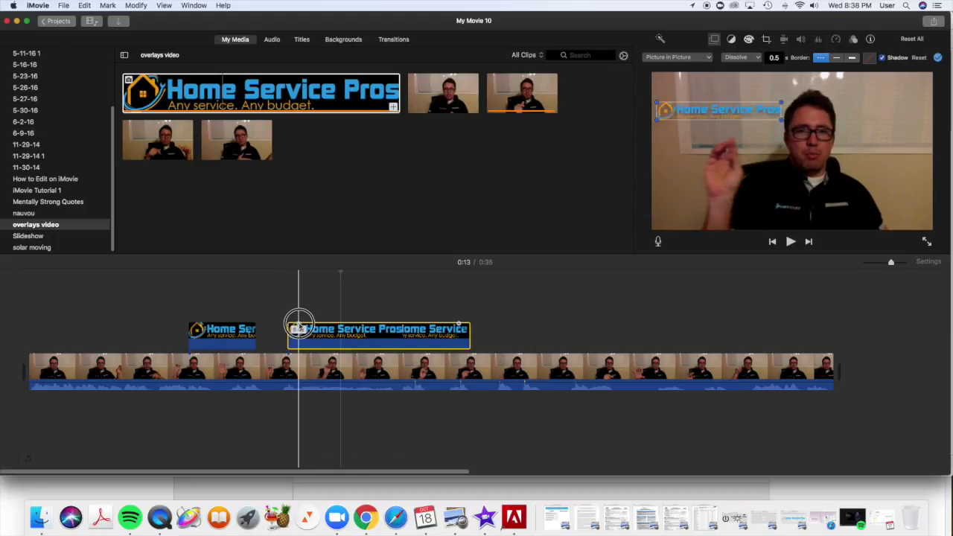
Preview the second logo overlay with its dissolve reduced to 0, set the dissolve to 0.481 s, and play it again.
{"action": "mouse_move", "coordinate": [289, 325]}
{"action": "left_mouse_down"}
{"action": "mouse_move", "coordinate": [296, 328]}
{"action": "mouse_move", "coordinate": [273, 334]}
{"action": "mouse_move", "coordinate": [282, 332]}
{"action": "left_mouse_up"}
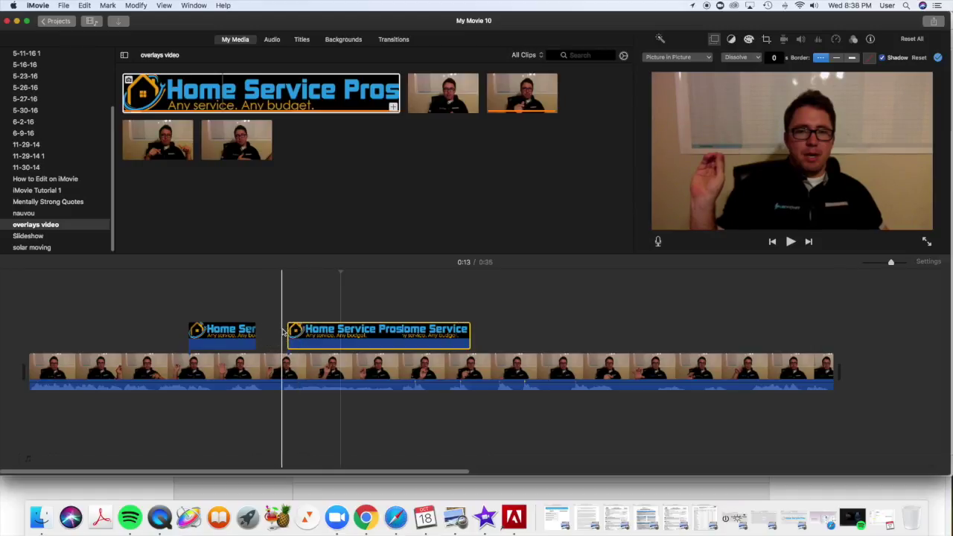
{"action": "key", "text": "space"}
{"action": "key", "text": "space"}
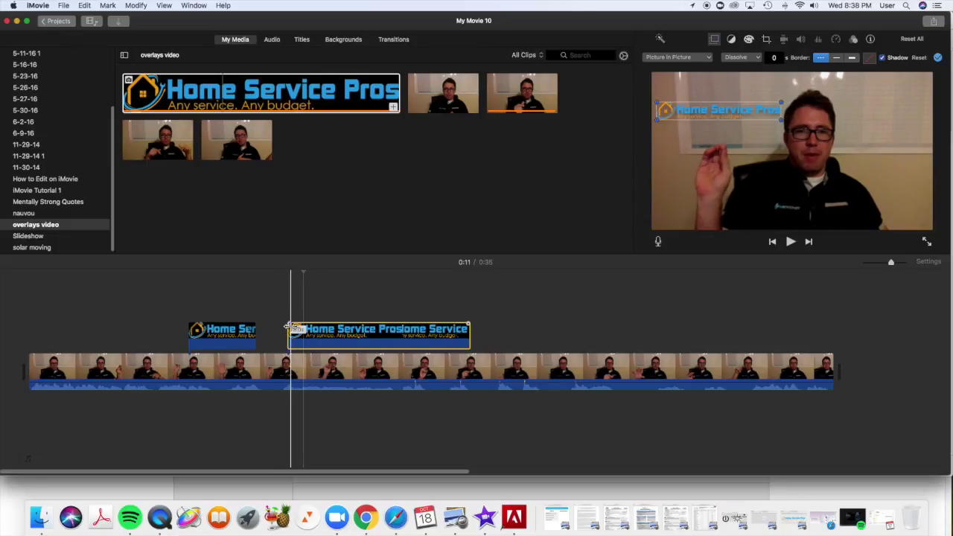
{"action": "left_click_drag", "start_coordinate": [288, 327], "coordinate": [296, 328]}
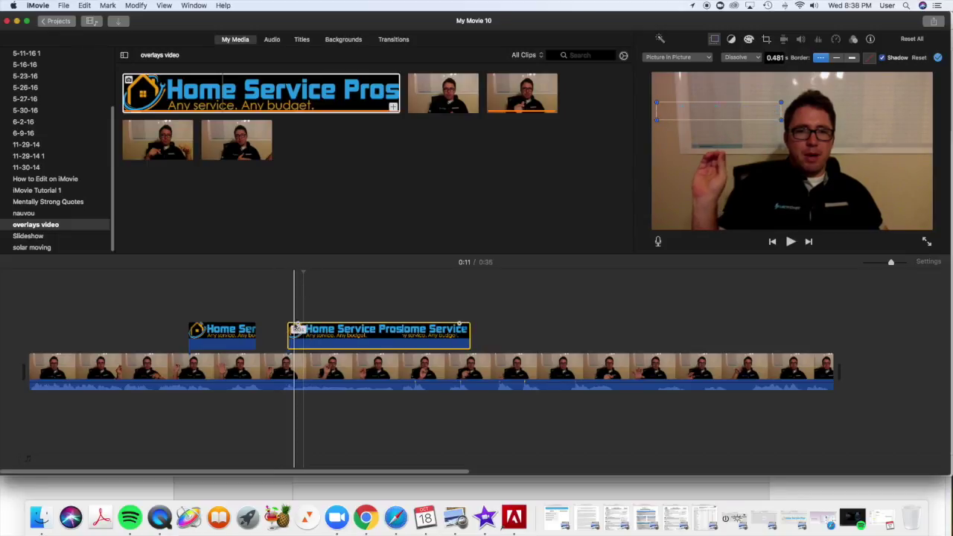
{"action": "key", "text": "space"}
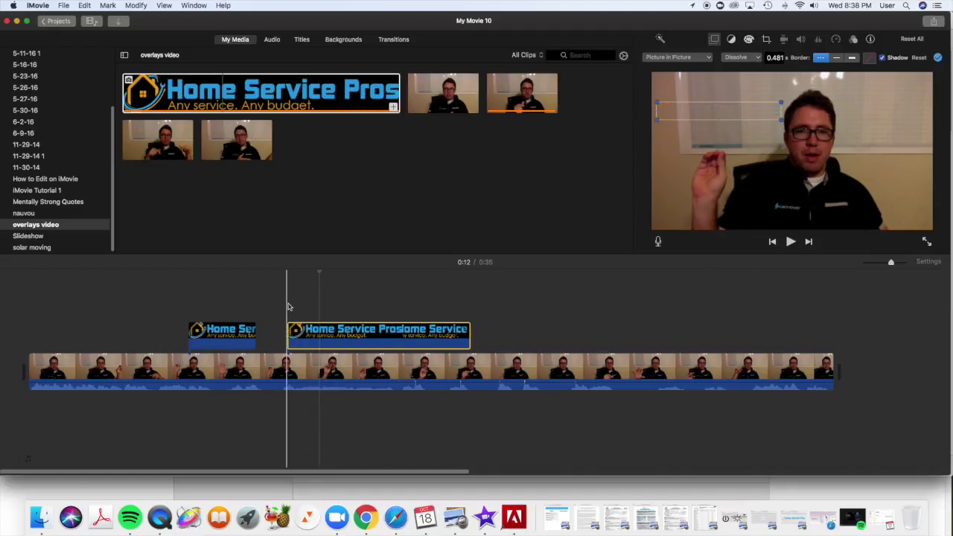
{"action": "left_click", "coordinate": [289, 307]}
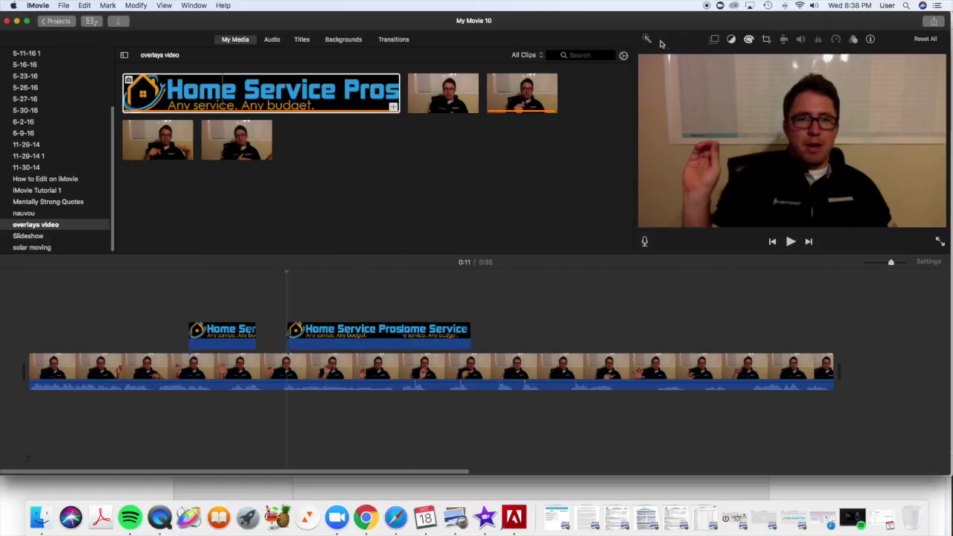
Keyframe the logo's position over the speaker's forehead at 0:12 and further right beside the face at 0:13.
{"action": "left_click", "coordinate": [718, 40]}
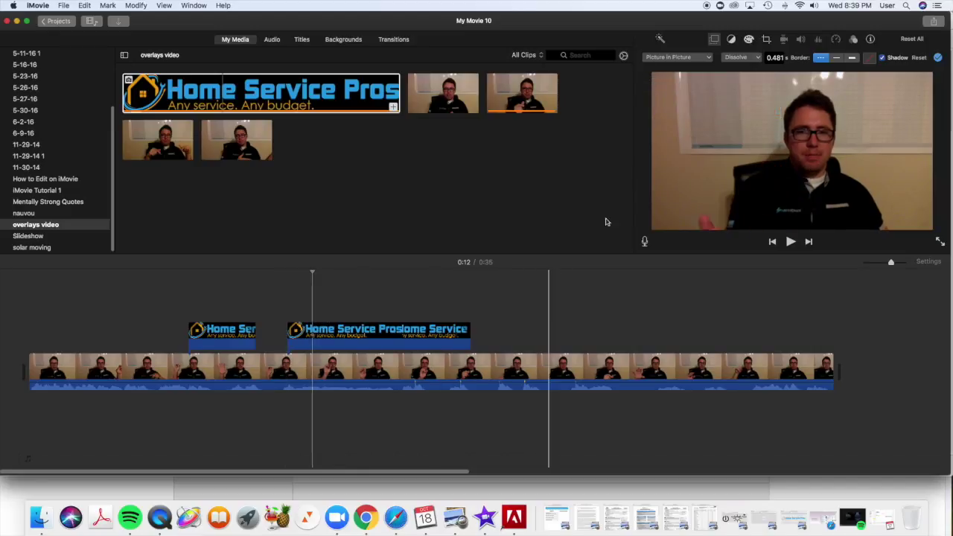
{"action": "left_click_drag", "start_coordinate": [722, 114], "coordinate": [799, 121]}
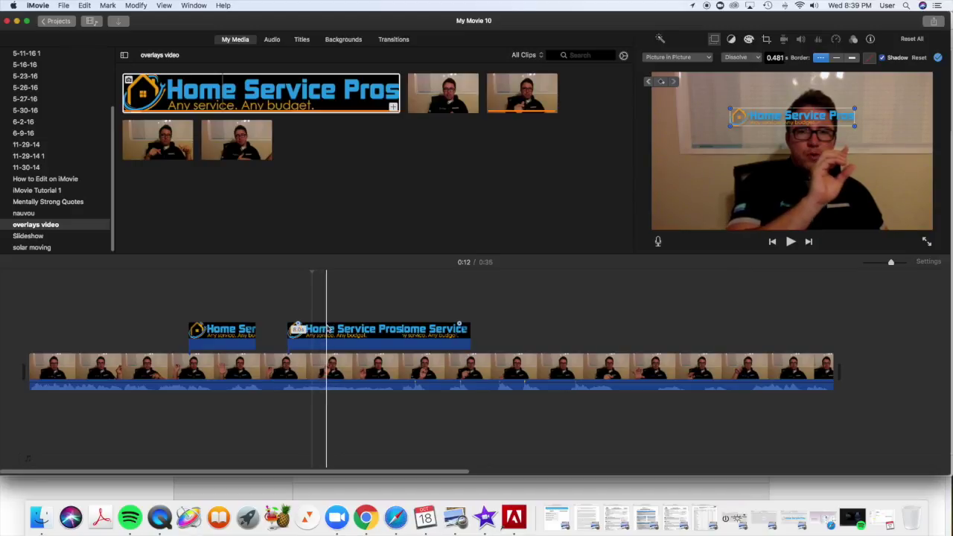
{"action": "left_click", "coordinate": [330, 330]}
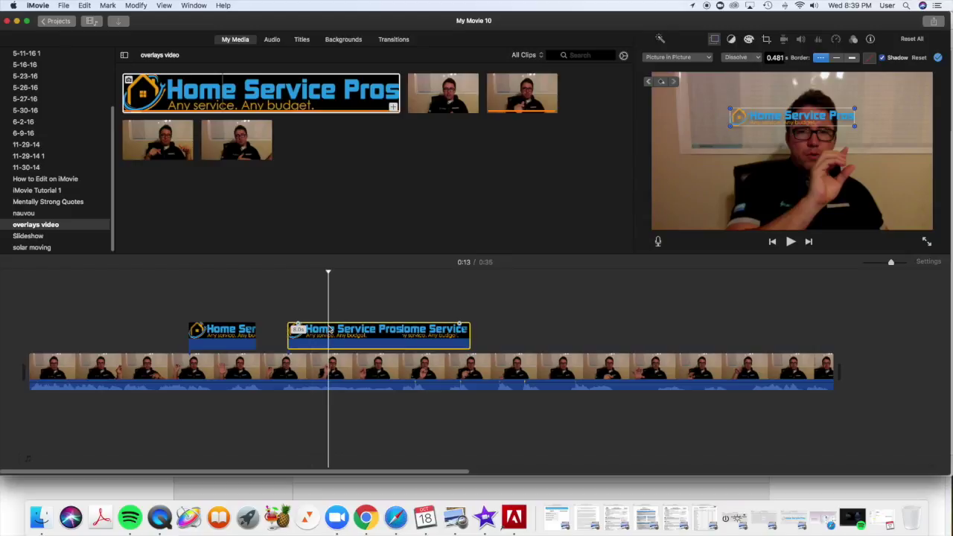
{"action": "left_click_drag", "start_coordinate": [797, 116], "coordinate": [846, 134]}
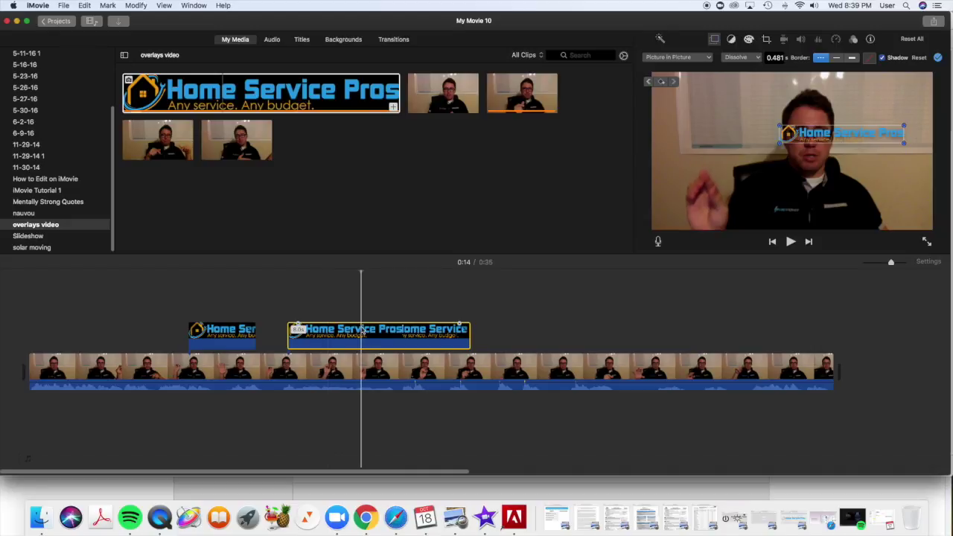
Keyframe the logo's position at the frame's left edge at 0:14 and just right of center over the speaker's chin at 0:15.
{"action": "left_click_drag", "start_coordinate": [834, 135], "coordinate": [695, 159]}
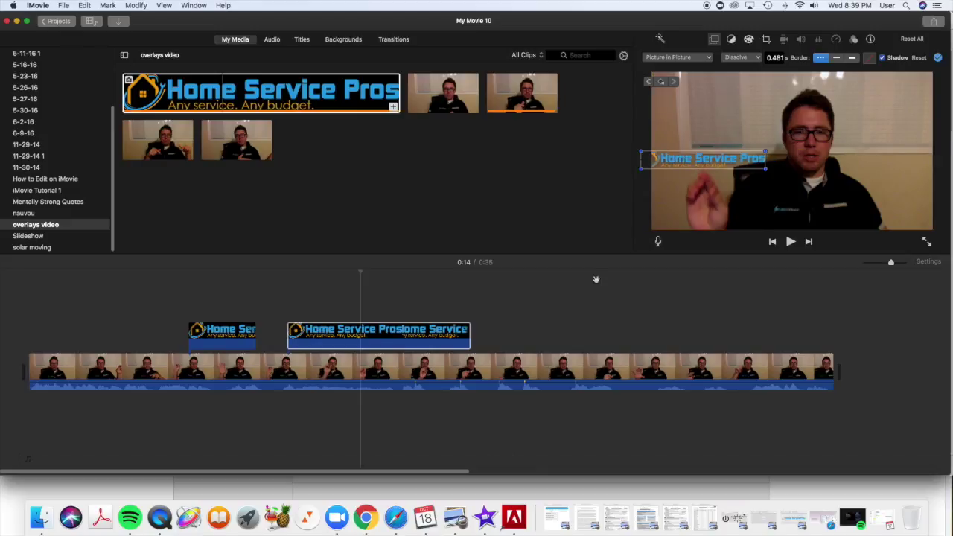
{"action": "left_click", "coordinate": [362, 331]}
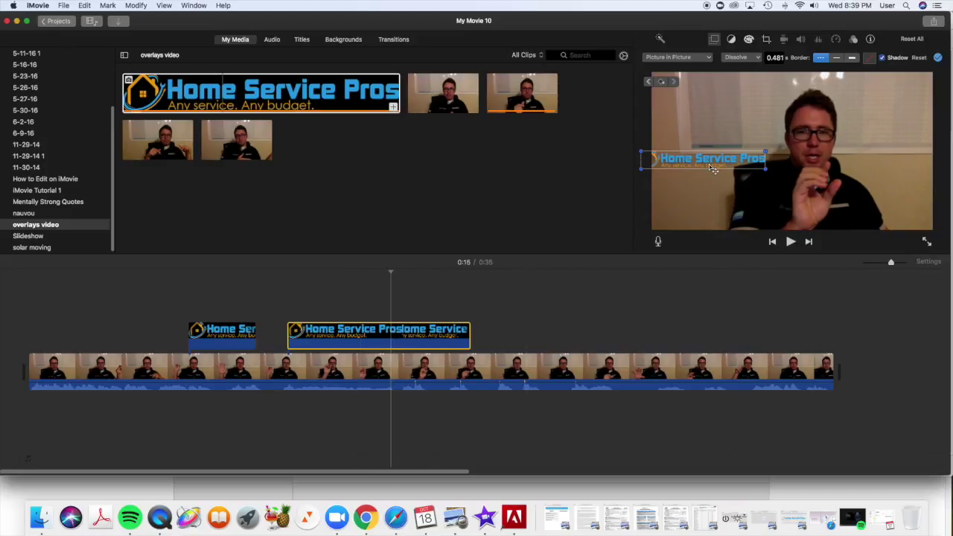
{"action": "left_click_drag", "start_coordinate": [720, 165], "coordinate": [791, 156]}
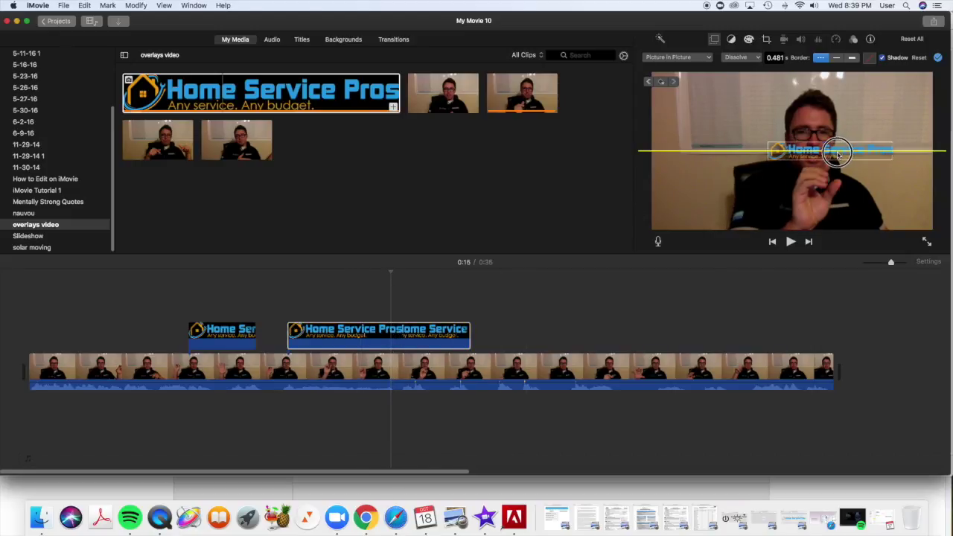
{"action": "left_click", "coordinate": [394, 325]}
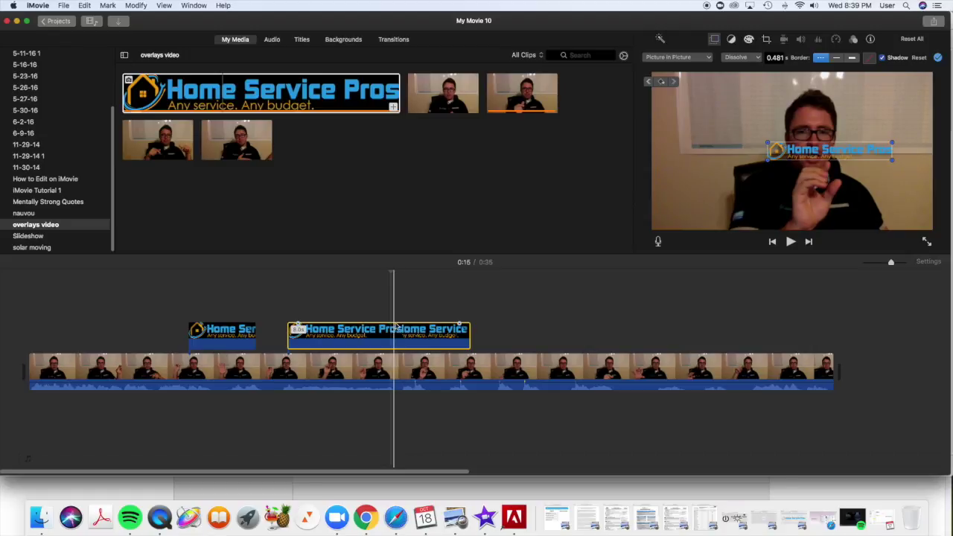
Play through the moving logo to find its end point and trim the second overlay's end to 0:16.
{"action": "key", "text": "space"}
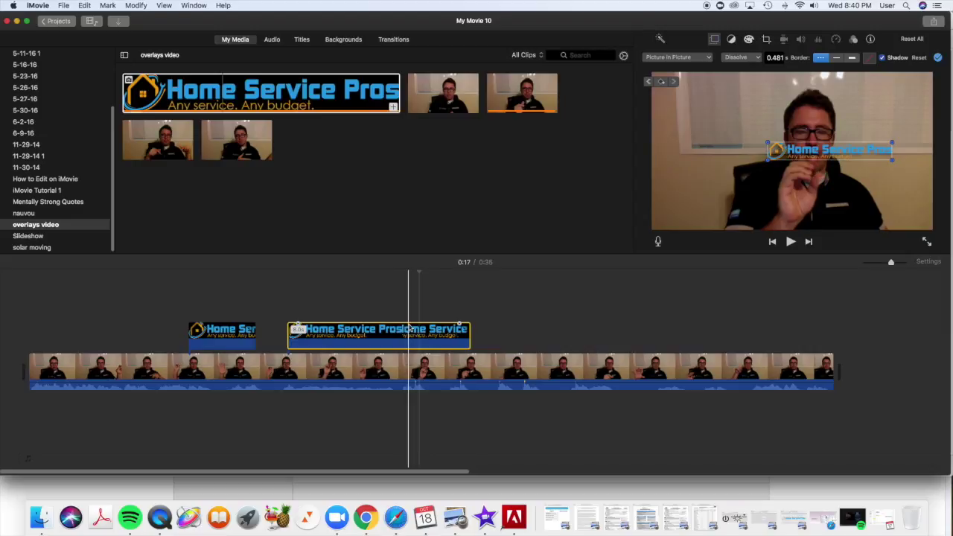
{"action": "key", "text": "space"}
{"action": "key", "text": "space"}
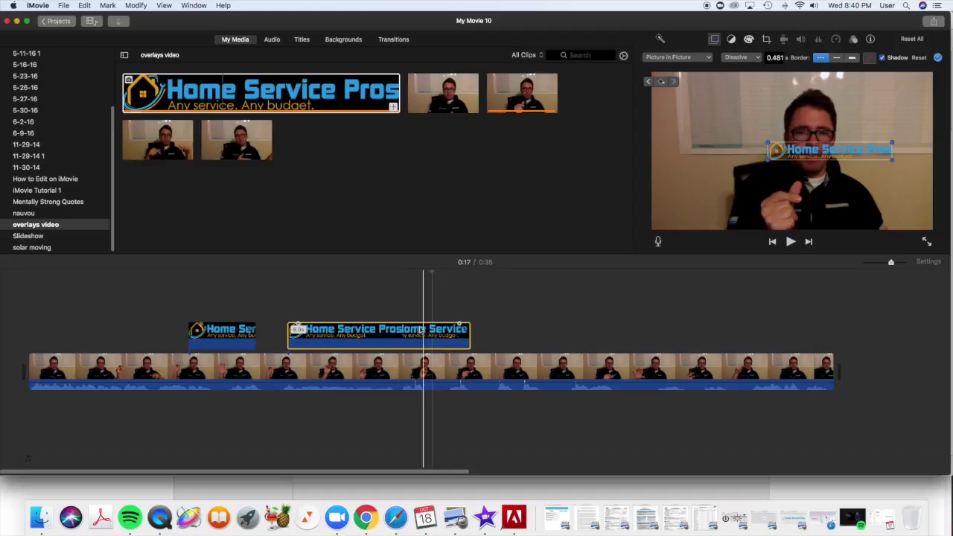
{"action": "key", "text": "space"}
{"action": "key", "text": "space"}
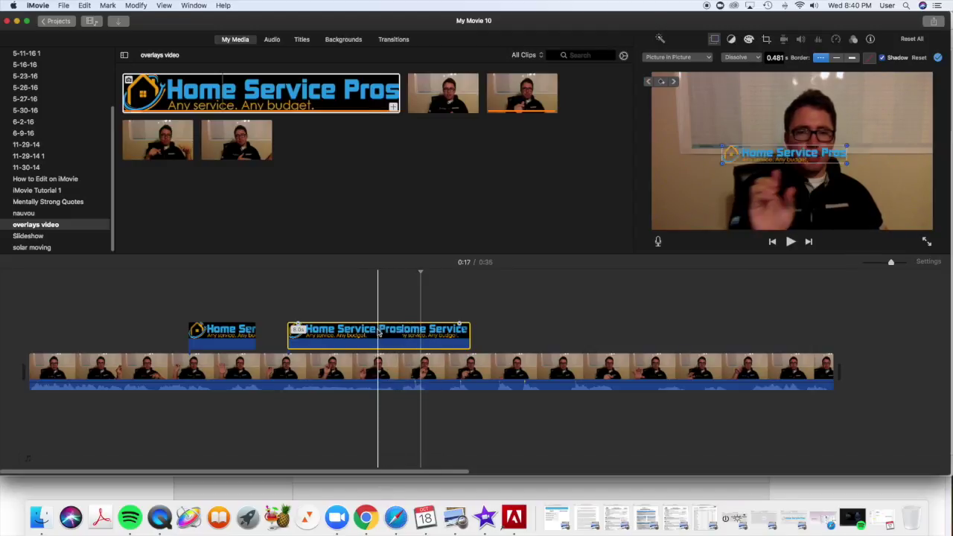
{"action": "key", "text": "space"}
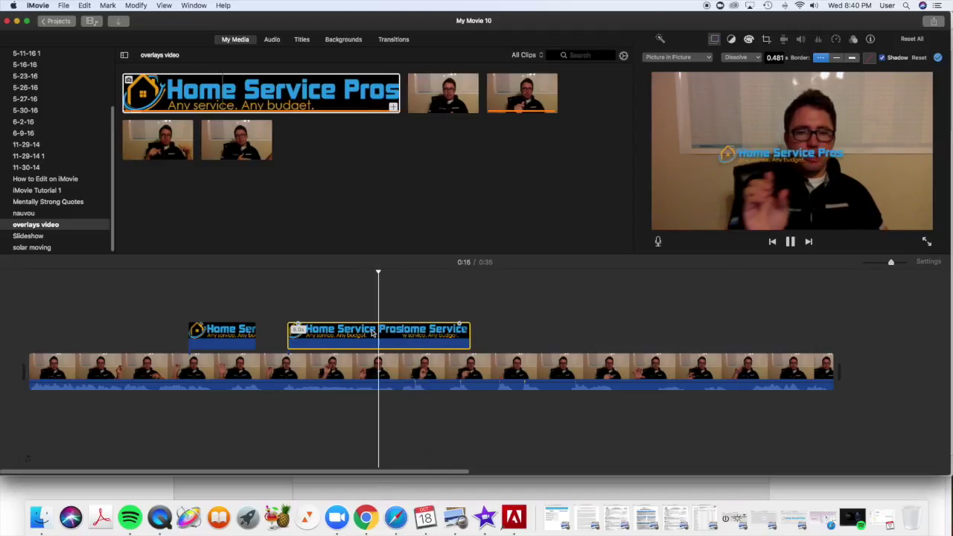
{"action": "key", "text": "space"}
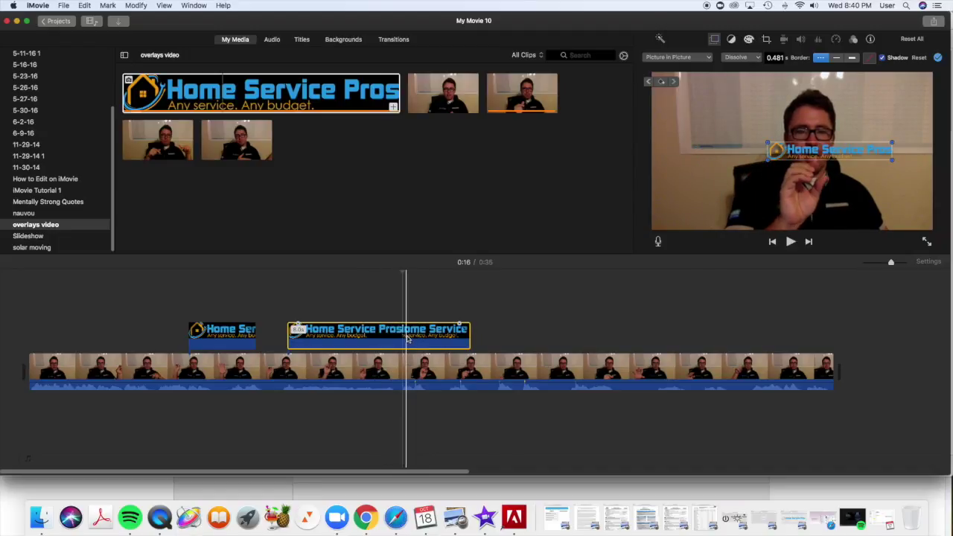
{"action": "left_click_drag", "start_coordinate": [469, 338], "coordinate": [402, 342]}
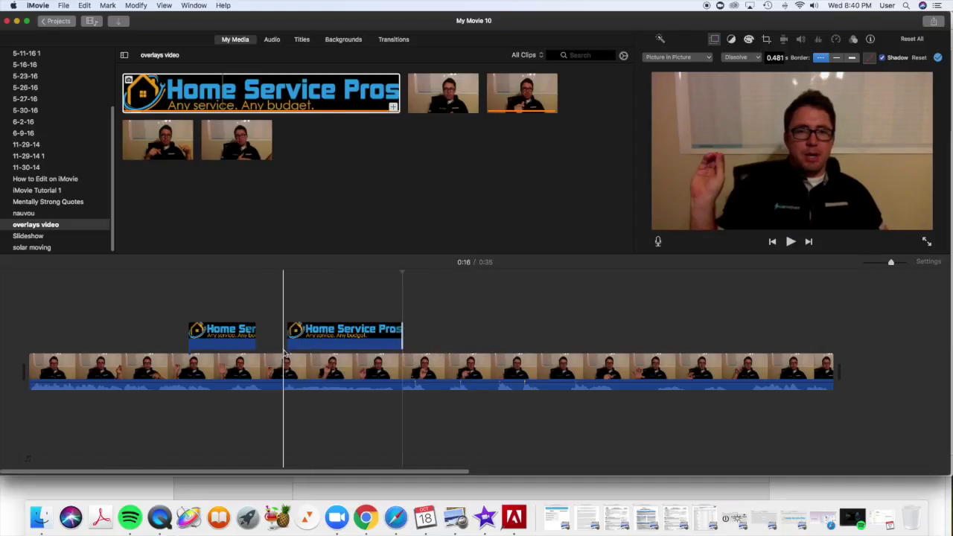
Play back the animated logo overlay from just before its start and review the footage past its trimmed end.
{"action": "key", "text": "space"}
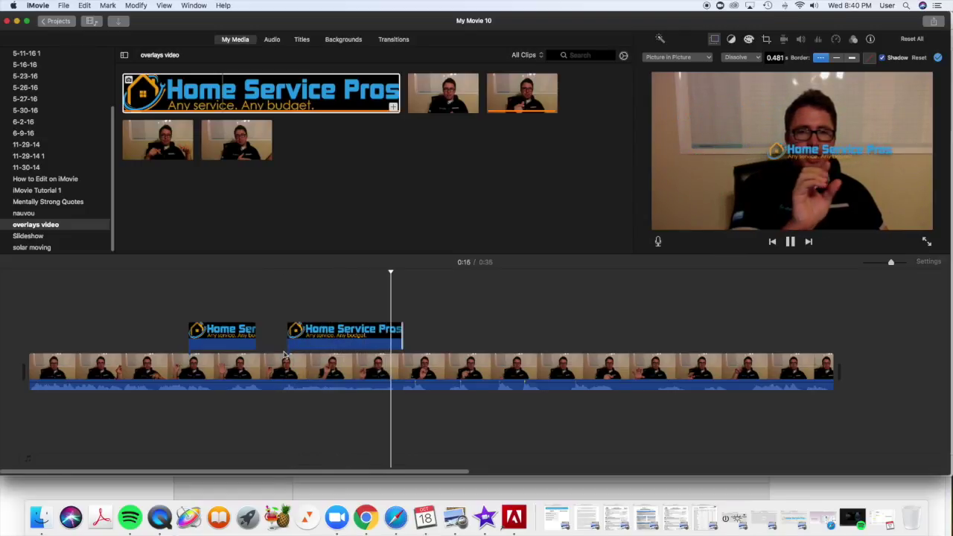
{"action": "key", "text": "space"}
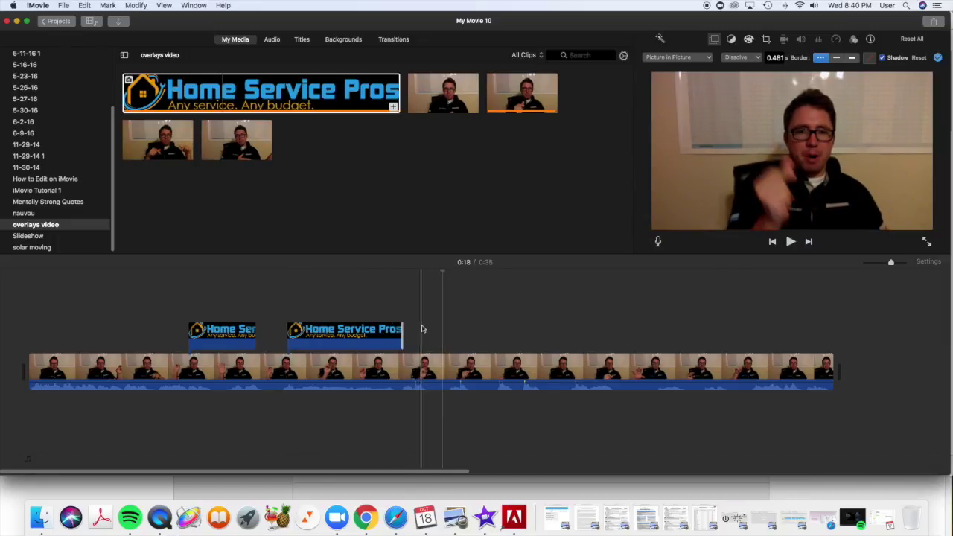
{"action": "key", "text": "space"}
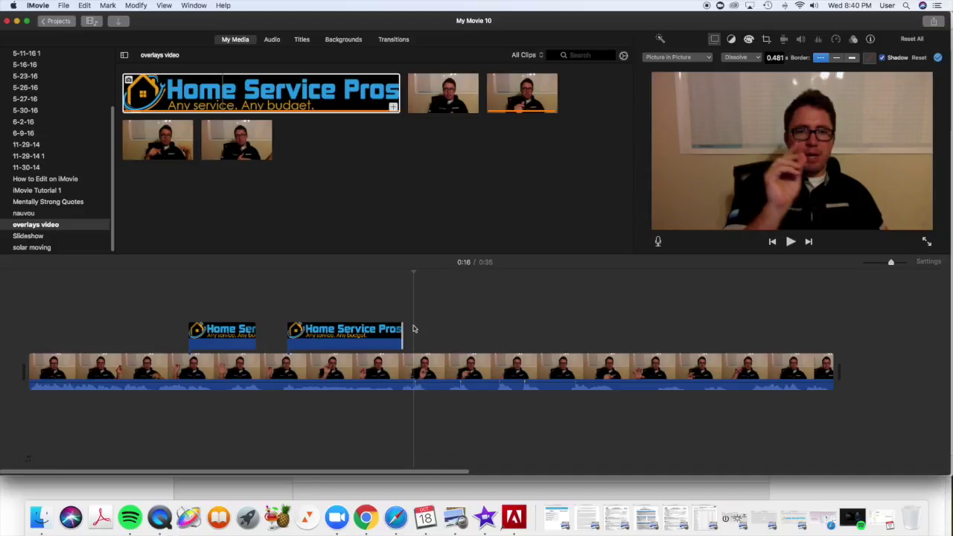
Find the frame where the next gesture starts at 0:16 and add the Home Service Pros logo there as a third overlay.
{"action": "key", "text": "Left"}
{"action": "key", "text": "Left"}
{"action": "key", "text": "Left"}
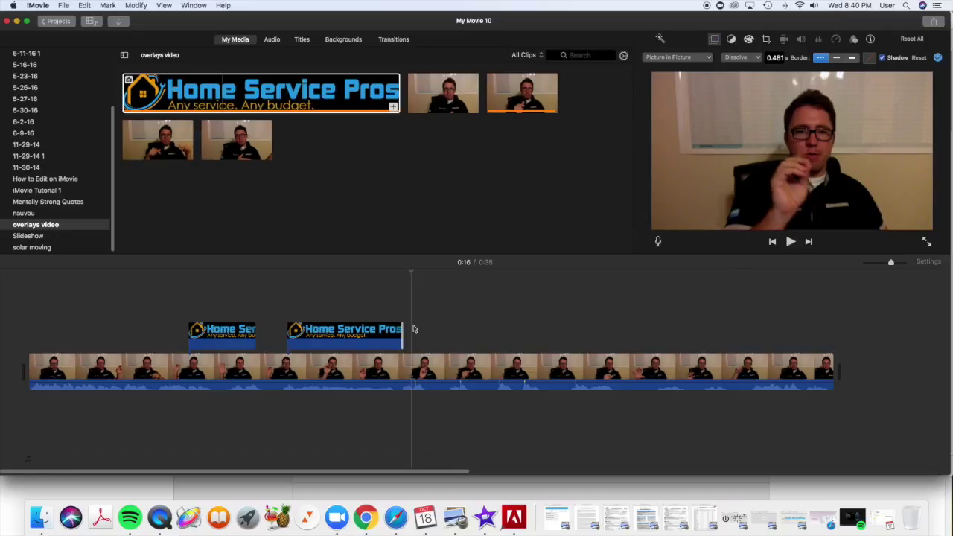
{"action": "key", "text": "Right"}
{"action": "key", "text": "Right"}
{"action": "key", "text": "Right"}
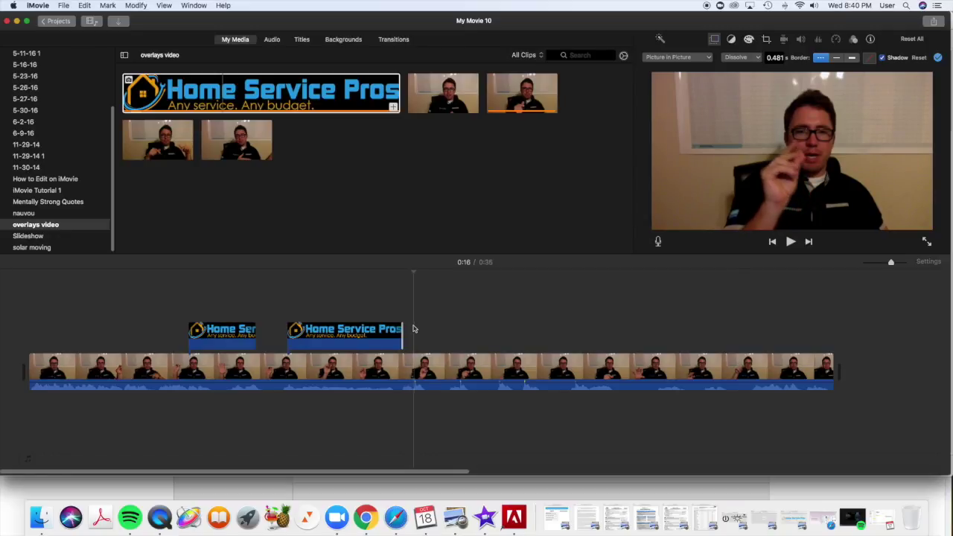
{"action": "key", "text": "Left"}
{"action": "key", "text": "Left"}
{"action": "key", "text": "Right"}
{"action": "key", "text": "Right"}
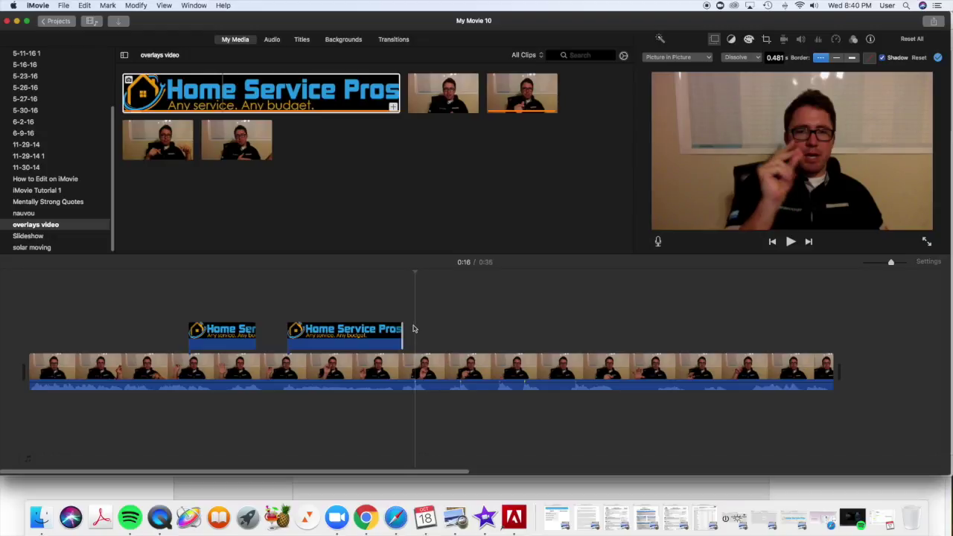
{"action": "key", "text": "Right"}
{"action": "left_click_drag", "start_coordinate": [211, 91], "coordinate": [414, 343]}
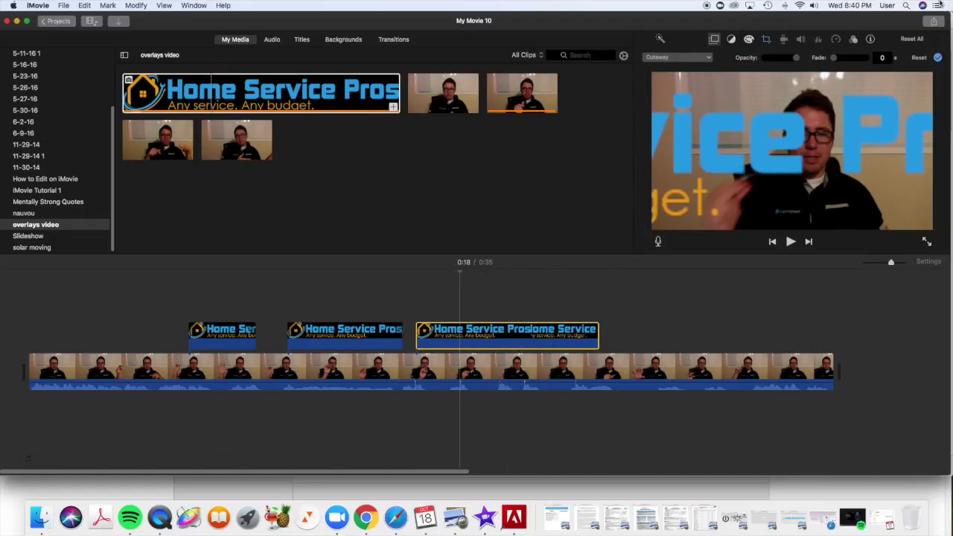
Set the third logo overlay's crop style to Fit and its overlay mode to Picture in Picture.
{"action": "left_click", "coordinate": [767, 41]}
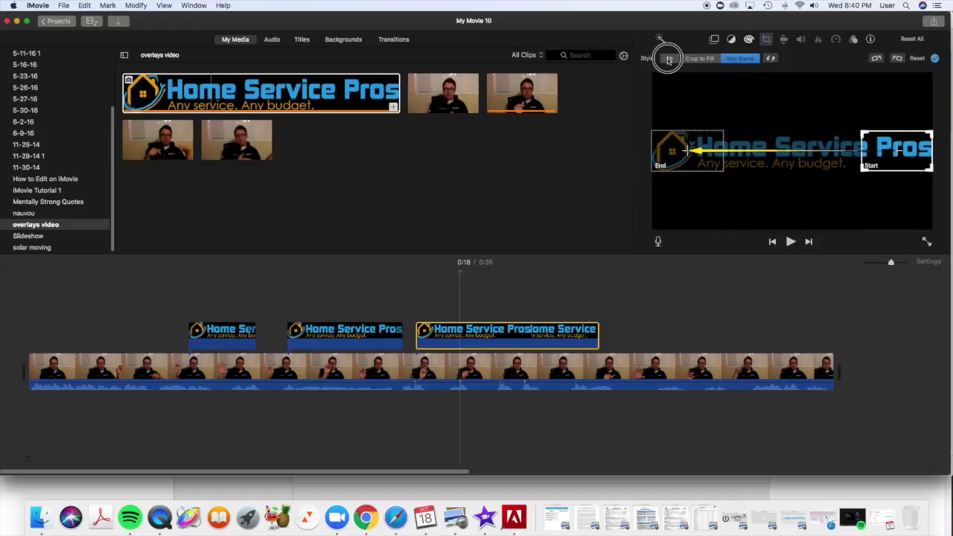
{"action": "left_click", "coordinate": [668, 59]}
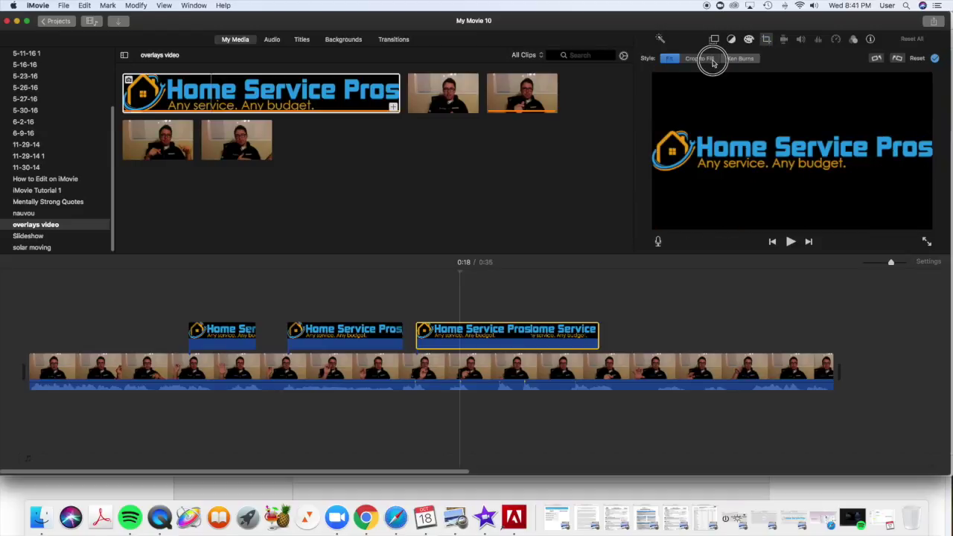
{"action": "left_click", "coordinate": [700, 59]}
{"action": "left_click", "coordinate": [670, 59]}
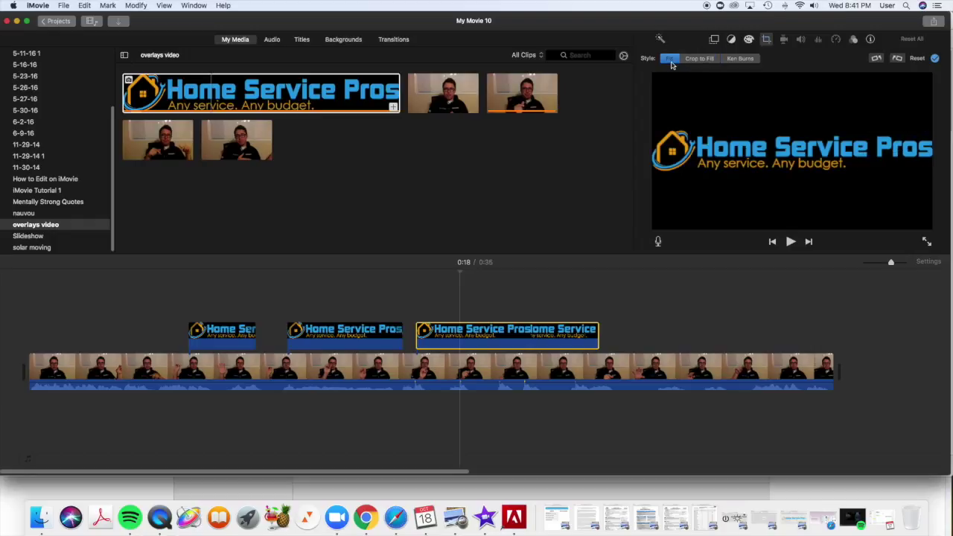
{"action": "left_click", "coordinate": [714, 39]}
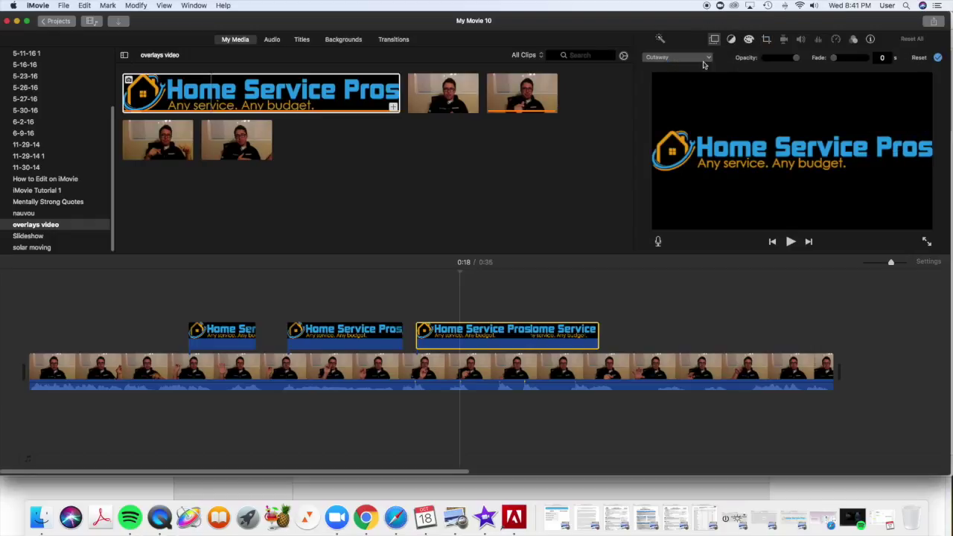
{"action": "left_click", "coordinate": [704, 58]}
{"action": "left_click", "coordinate": [691, 94]}
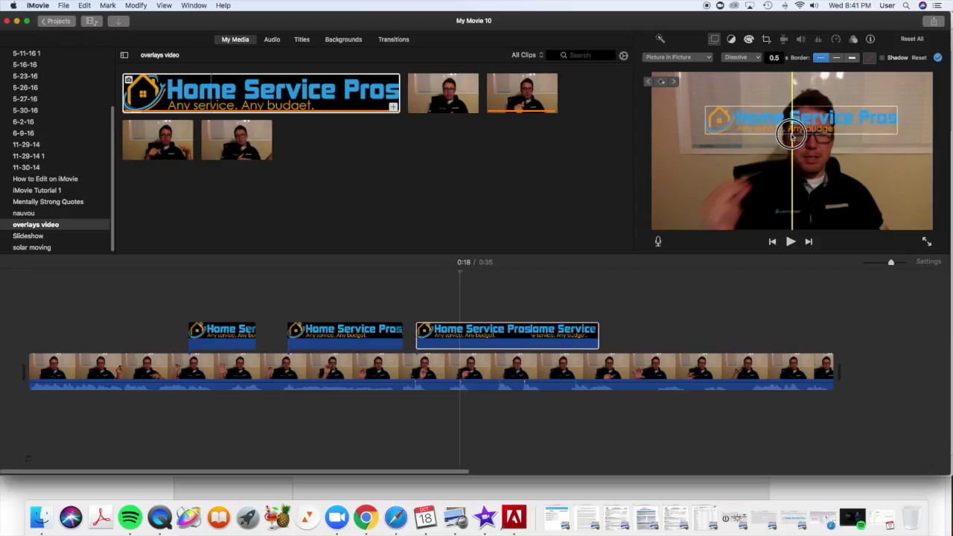
Shrink the logo, place it against the wall on the left beside the speaker's head, and enable its shadow.
{"action": "left_click_drag", "start_coordinate": [815, 130], "coordinate": [725, 119]}
{"action": "left_click_drag", "start_coordinate": [796, 108], "coordinate": [772, 120]}
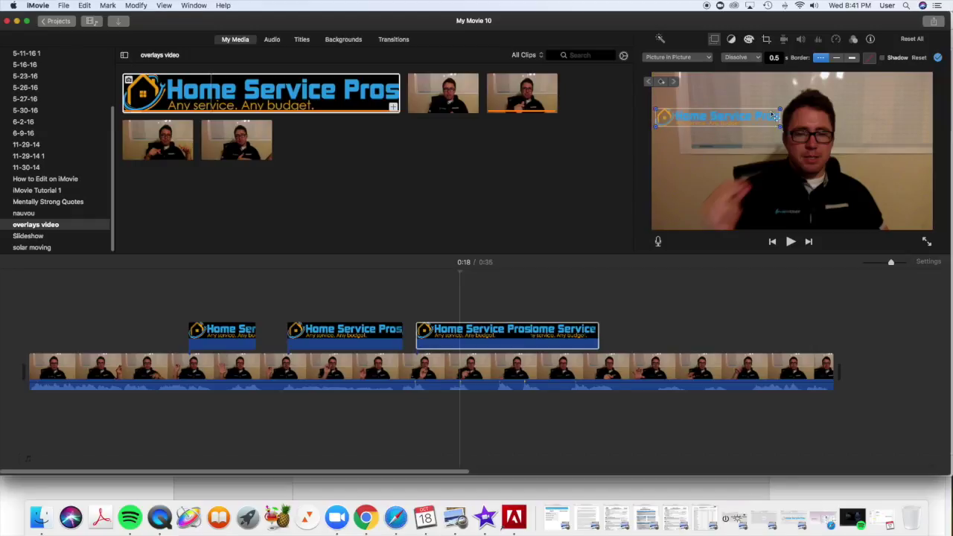
{"action": "left_click", "coordinate": [882, 58]}
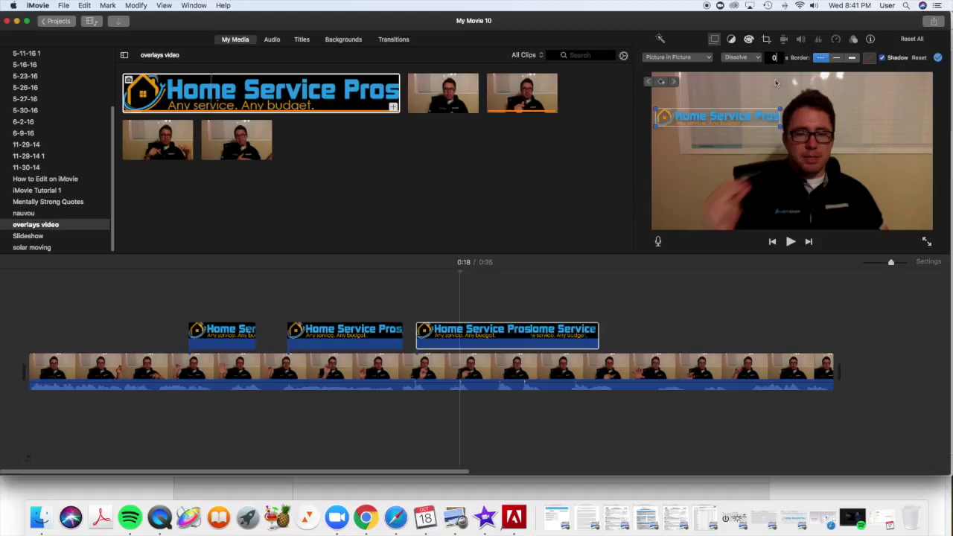
Play through the third logo overlay to find its end point and trim its end to 0:18.
{"action": "left_click", "coordinate": [413, 303]}
{"action": "left_click", "coordinate": [389, 306]}
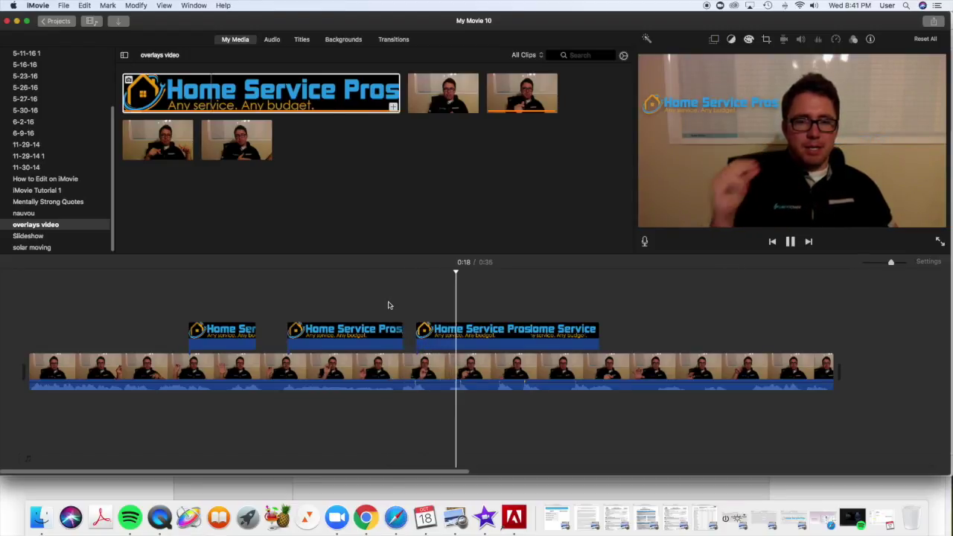
{"action": "key", "text": "space"}
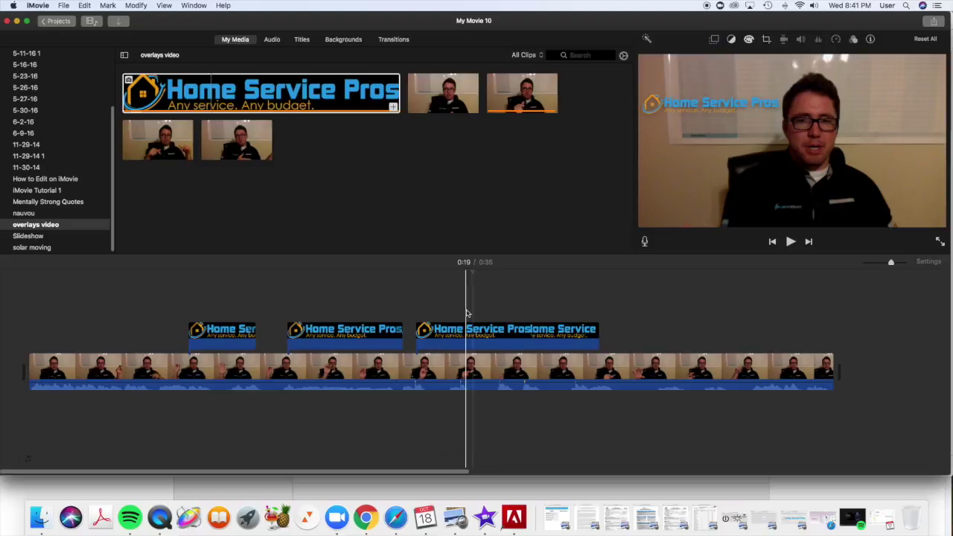
{"action": "key", "text": "space"}
{"action": "key", "text": "space"}
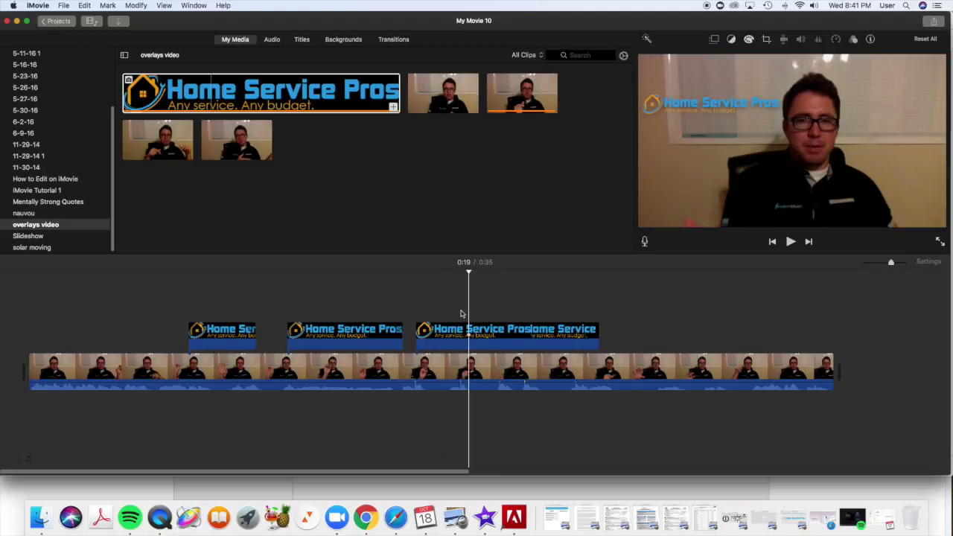
{"action": "left_click", "coordinate": [460, 313]}
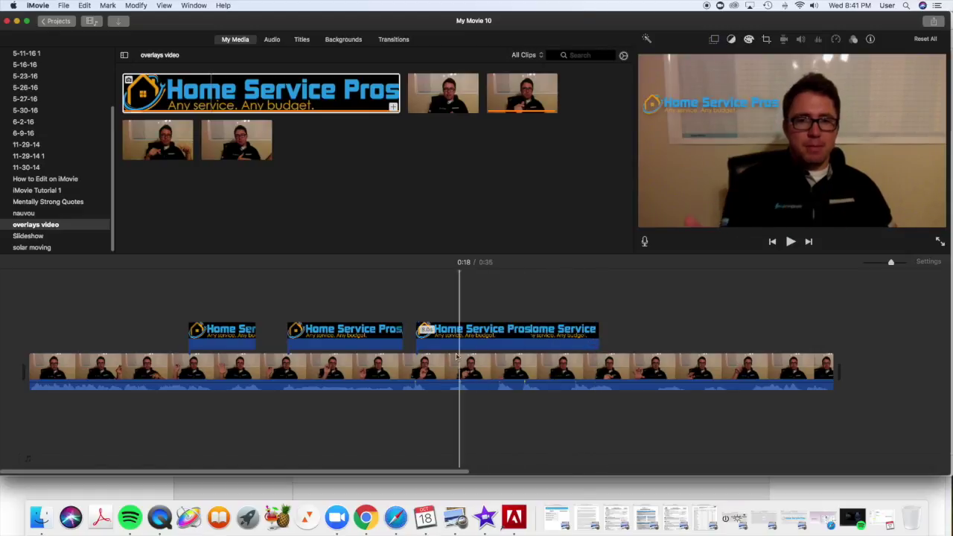
{"action": "left_click_drag", "start_coordinate": [599, 338], "coordinate": [458, 344]}
Play on to the next gesture and paste a copy of the third logo overlay so that it starts at 0:20.
{"action": "key", "text": "space"}
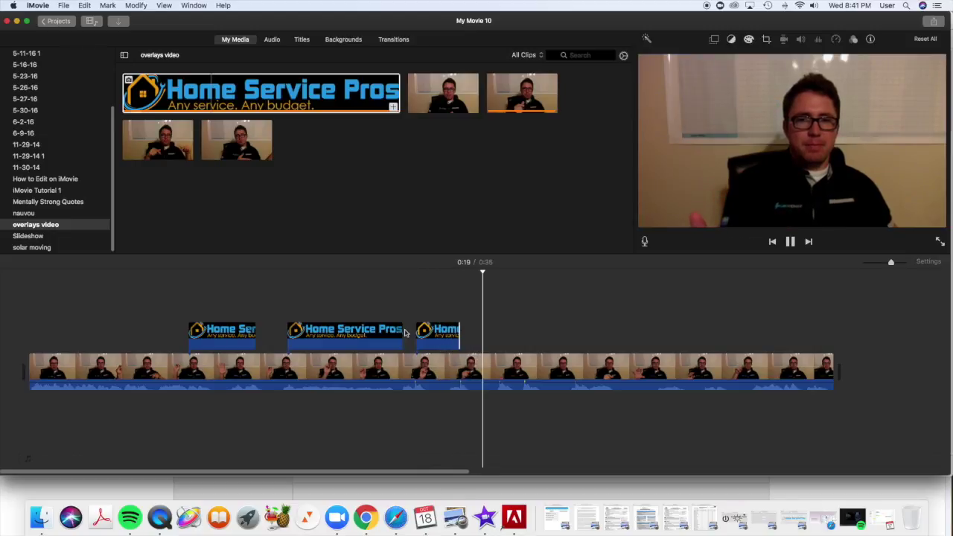
{"action": "key", "text": "space"}
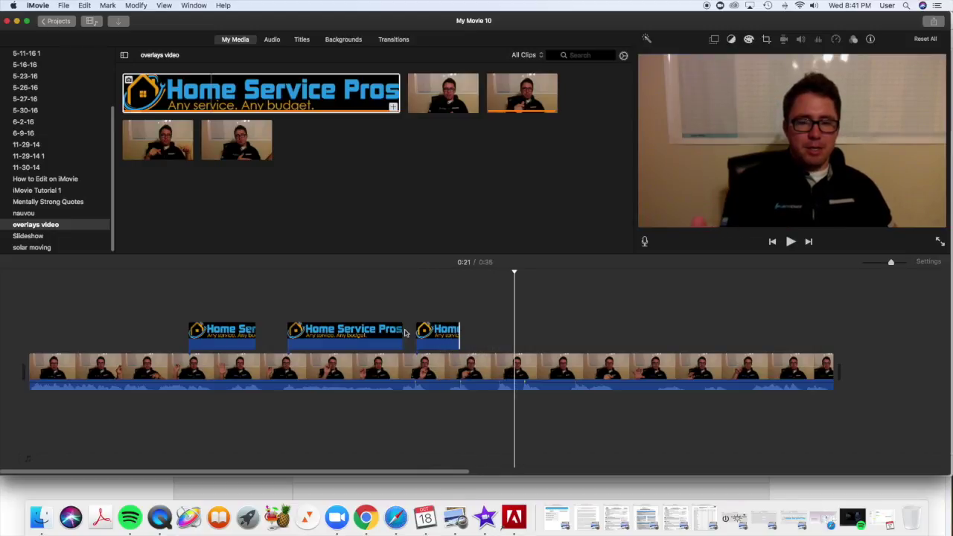
{"action": "left_click", "coordinate": [499, 329]}
{"action": "left_click", "coordinate": [192, 99]}
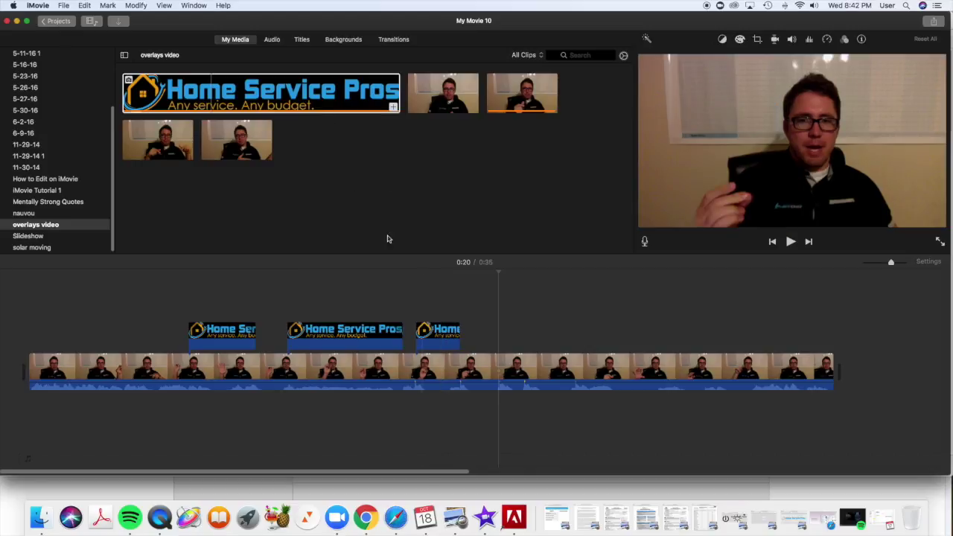
{"action": "left_click", "coordinate": [439, 337]}
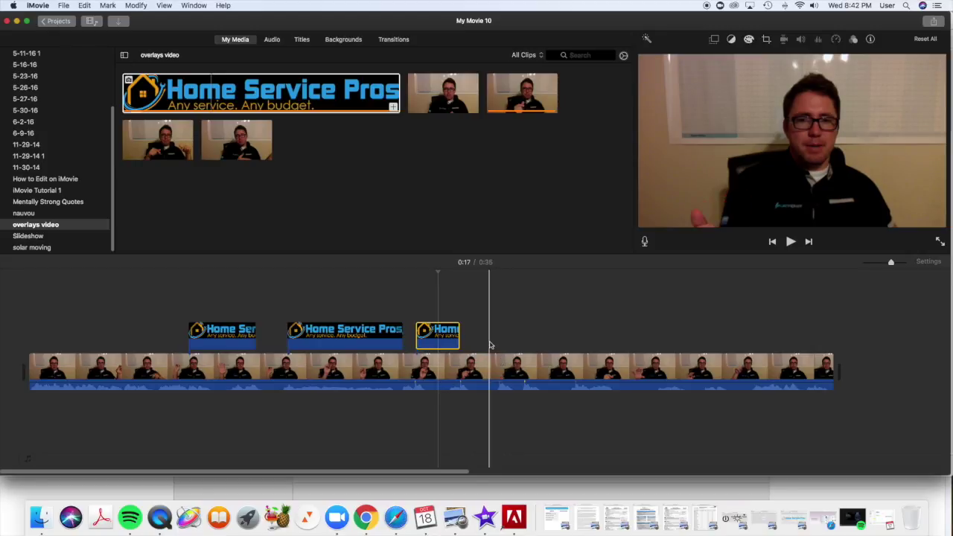
{"action": "key", "text": "super+v"}
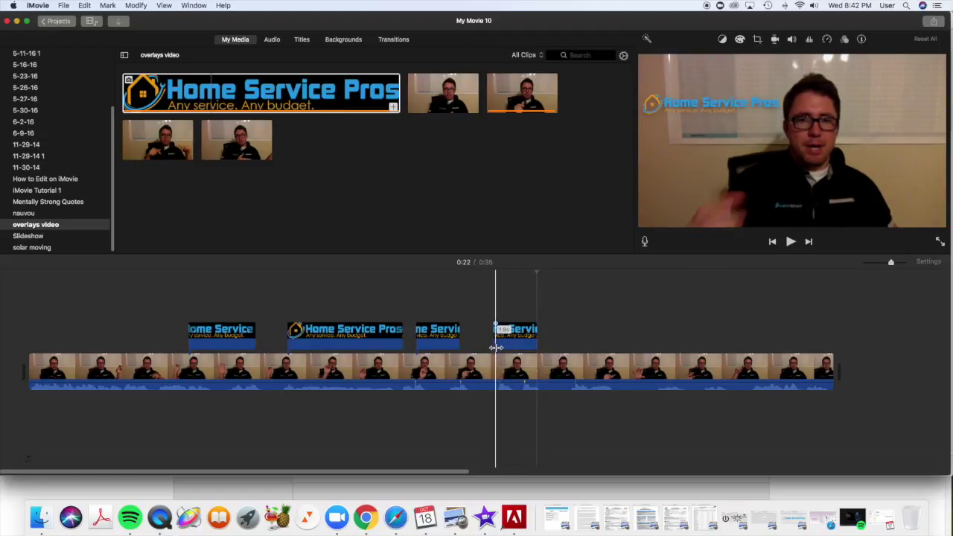
{"action": "left_click", "coordinate": [496, 347]}
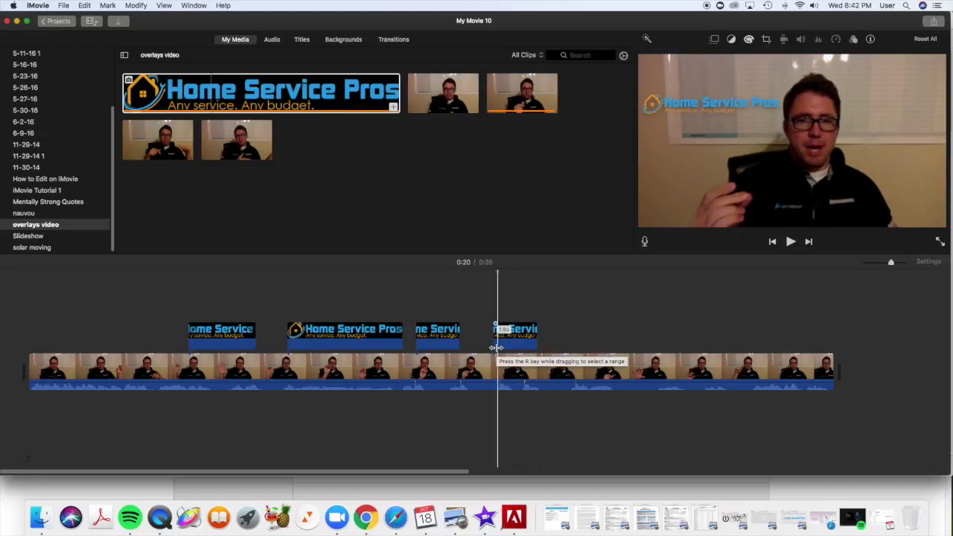
{"action": "left_click_drag", "start_coordinate": [496, 347], "coordinate": [524, 339]}
Play through the fourth logo overlay to find its end point and trim its end to 0:21.
{"action": "key", "text": "space"}
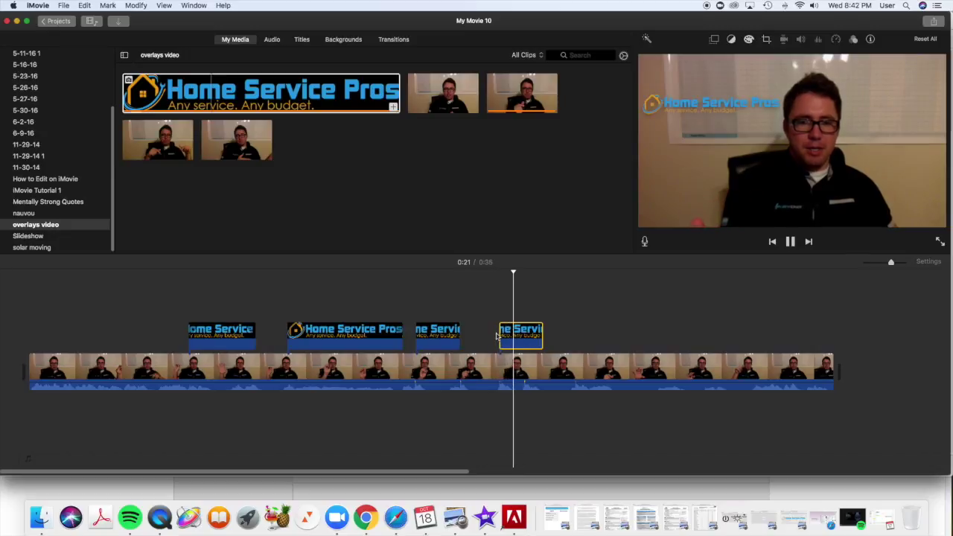
{"action": "key", "text": "space"}
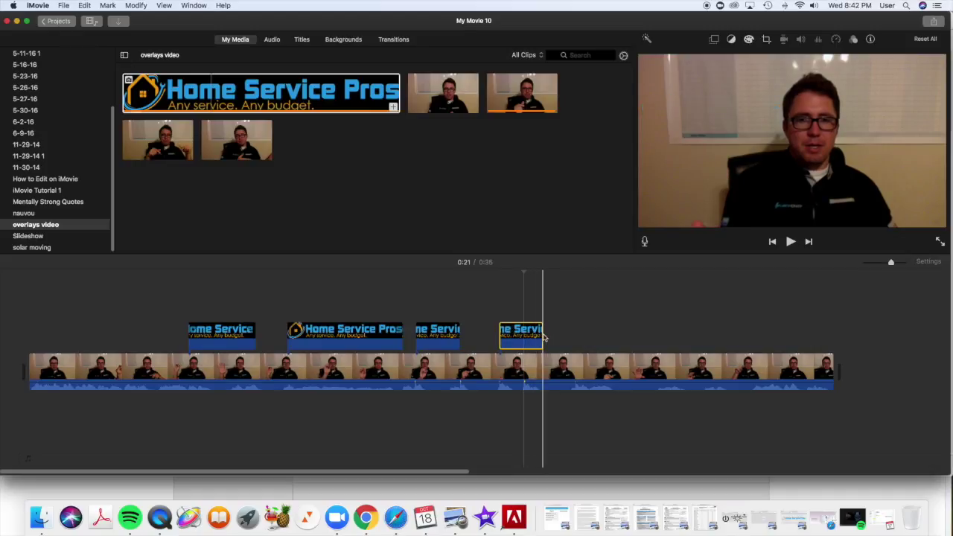
{"action": "left_click_drag", "start_coordinate": [543, 336], "coordinate": [523, 335]}
Play the footage after the fourth overlay and paste another logo copy as a fifth overlay starting at about 0:23.
{"action": "key", "text": "space"}
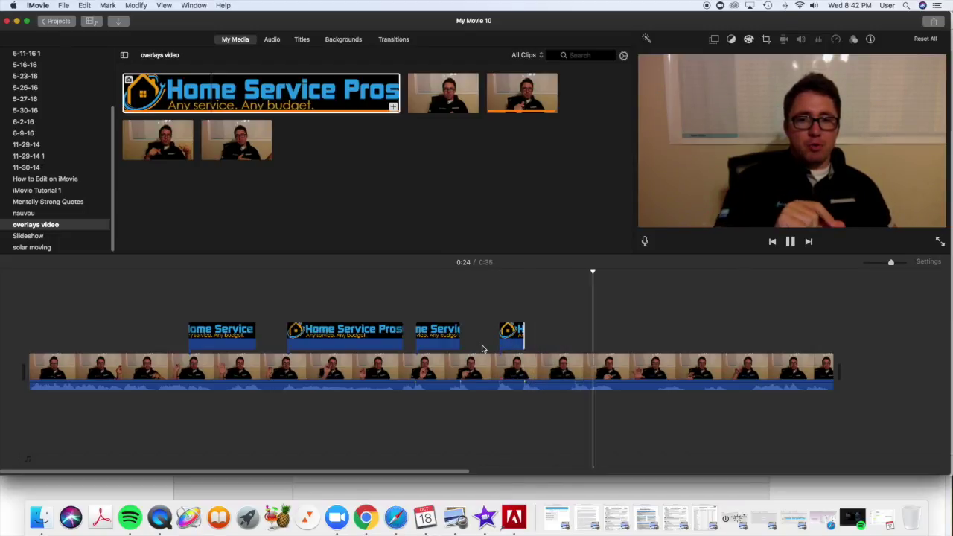
{"action": "key", "text": "space"}
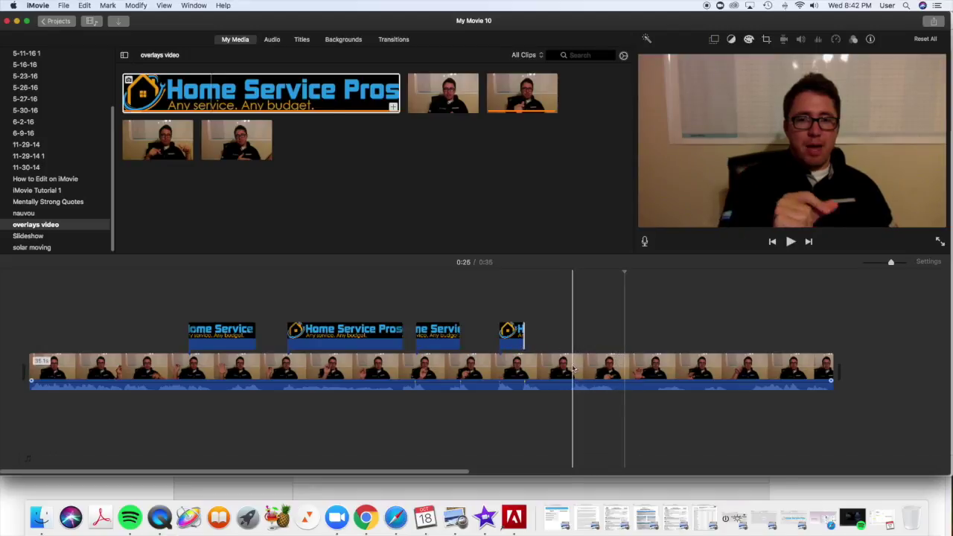
{"action": "key", "text": "space"}
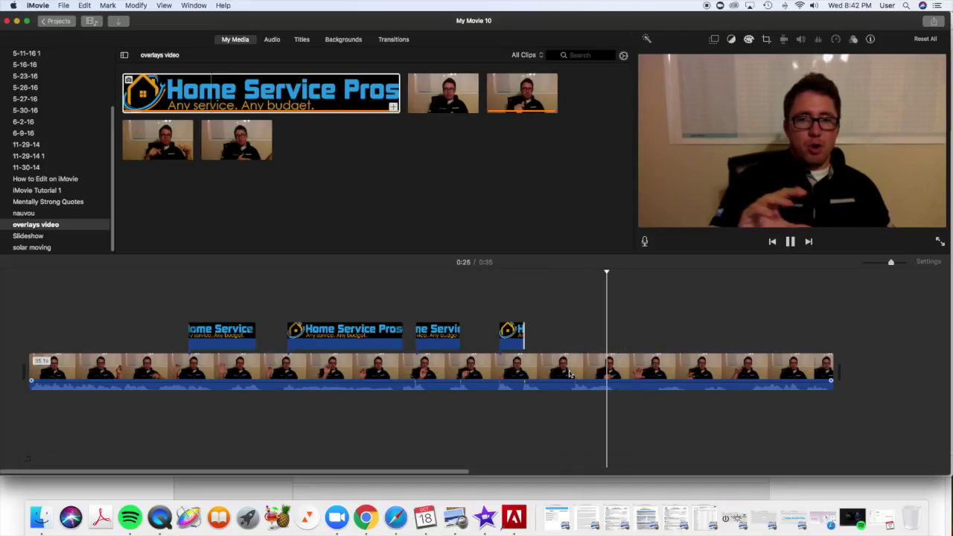
{"action": "key", "text": "space"}
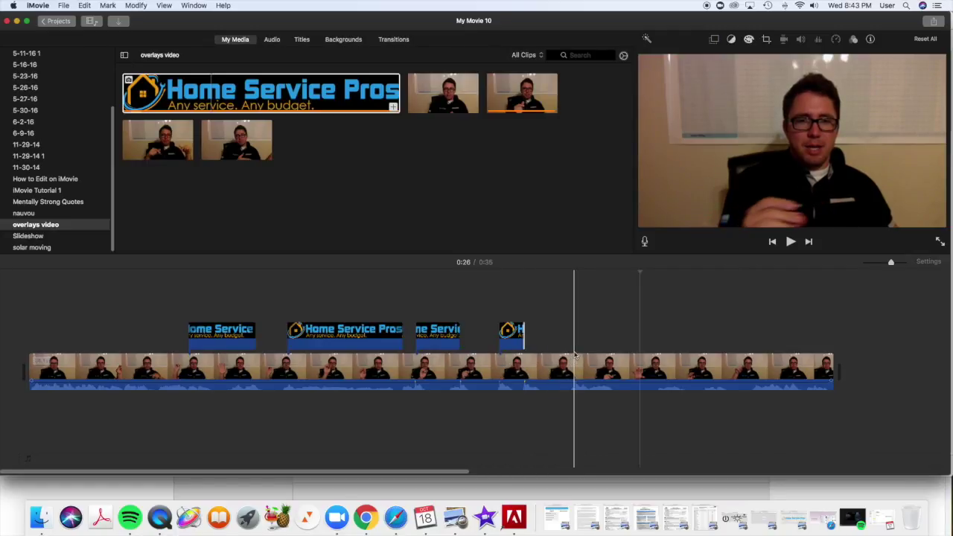
{"action": "left_click", "coordinate": [574, 354]}
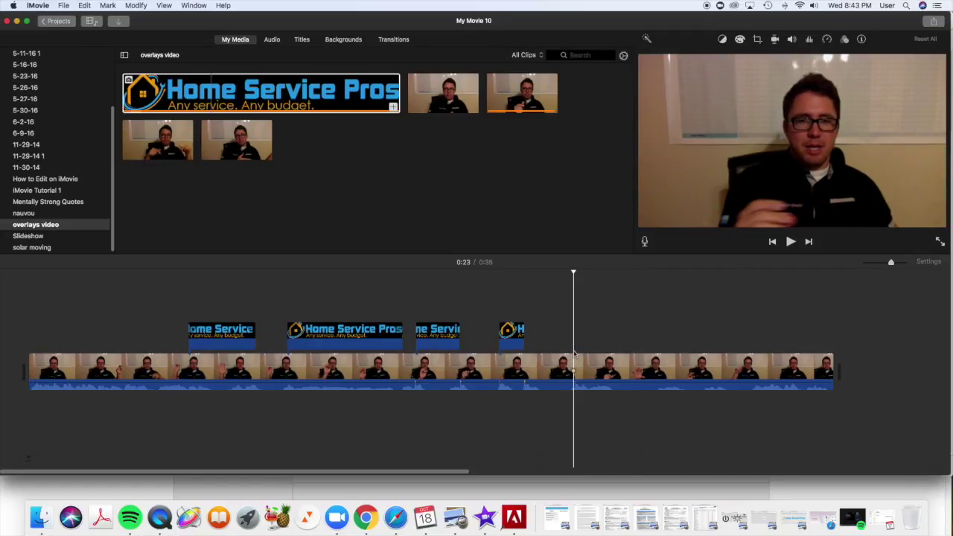
{"action": "key", "text": "super+v"}
{"action": "left_click_drag", "start_coordinate": [594, 341], "coordinate": [585, 342]}
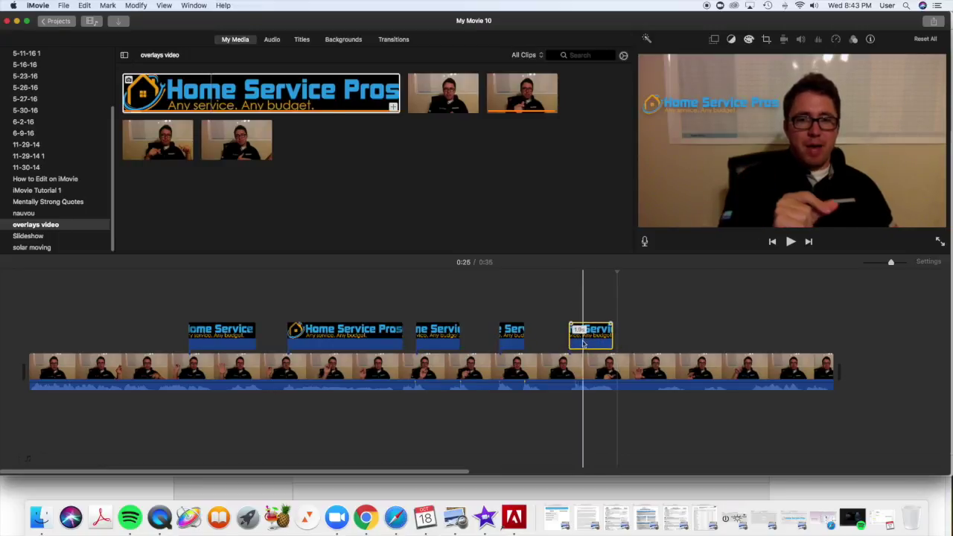
{"action": "key", "text": "space"}
{"action": "key", "text": "space"}
{"action": "left_click_drag", "start_coordinate": [584, 337], "coordinate": [586, 339]}
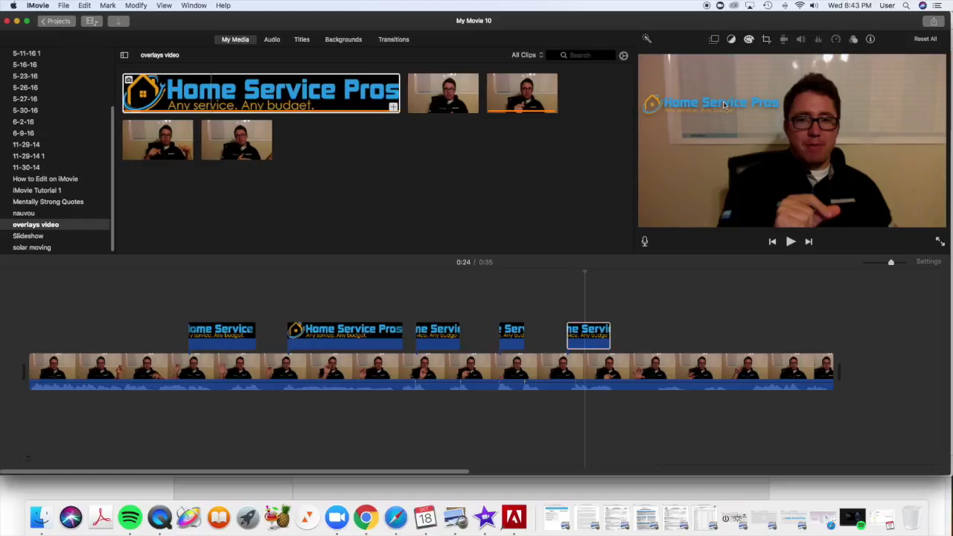
Find the gesture frame at 0:24 within the fifth overlay and add a picture-in-picture keyframe there.
{"action": "left_click", "coordinate": [715, 39]}
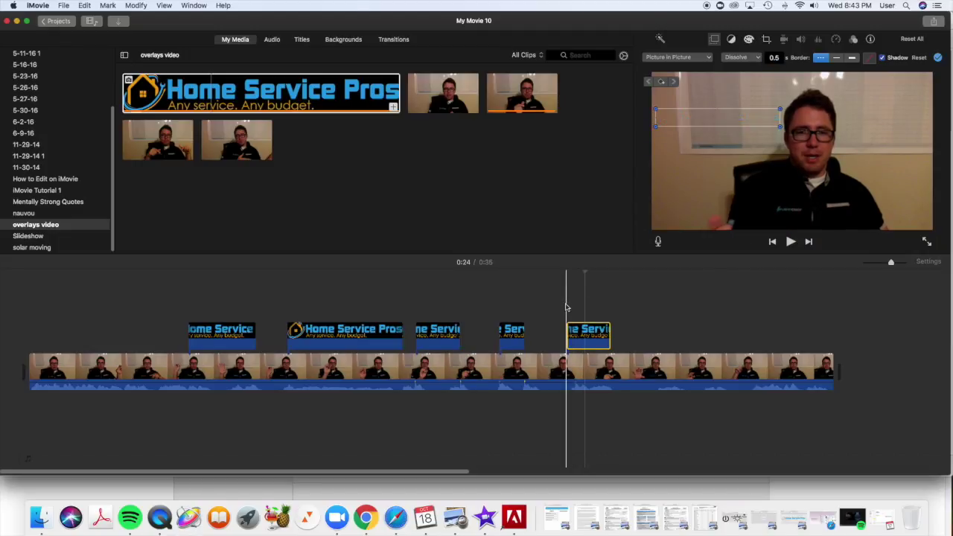
{"action": "key", "text": "space"}
{"action": "key", "text": "space"}
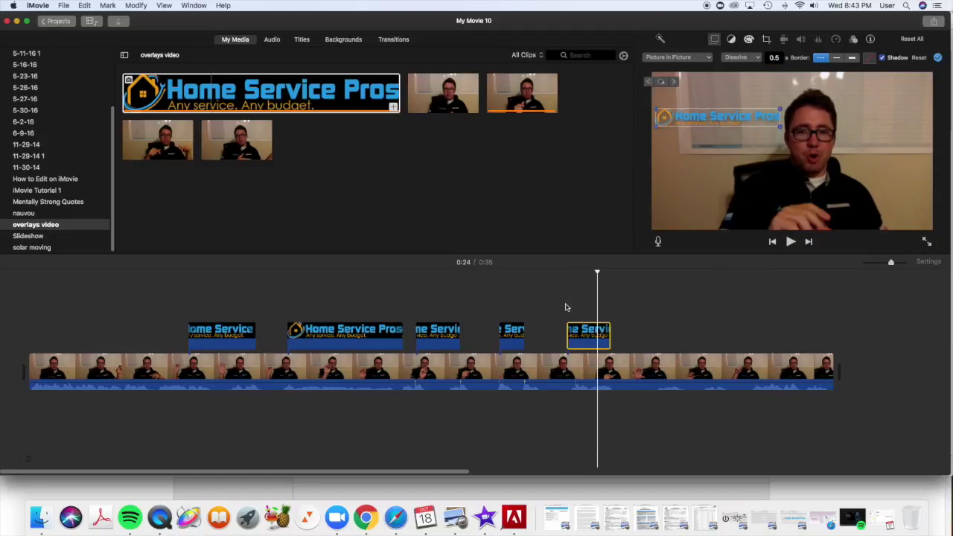
{"action": "key", "text": "Left"}
{"action": "key", "text": "Left"}
{"action": "key", "text": "Left"}
{"action": "key", "text": "Left"}
{"action": "key", "text": "Left"}
{"action": "key", "text": "Left"}
{"action": "key", "text": "Left"}
{"action": "key", "text": "Left"}
{"action": "key", "text": "Left"}
{"action": "key", "text": "Left"}
{"action": "key", "text": "Left"}
{"action": "key", "text": "Left"}
{"action": "key", "text": "Left"}
{"action": "key", "text": "Left"}
{"action": "key", "text": "Left"}
{"action": "key", "text": "Left"}
{"action": "key", "text": "Left"}
{"action": "key", "text": "Left"}
{"action": "key", "text": "Left"}
{"action": "key", "text": "Left"}
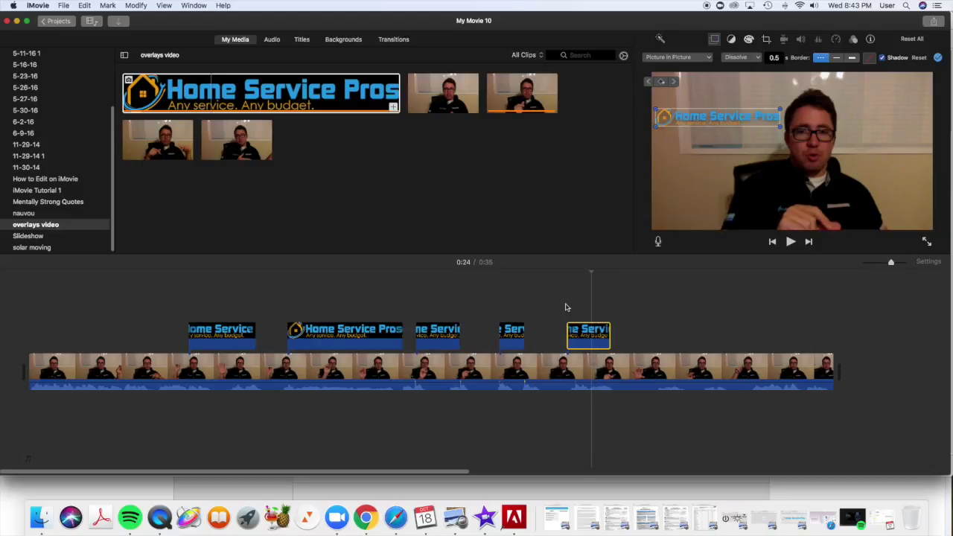
{"action": "key", "text": "Left"}
{"action": "key", "text": "Left"}
{"action": "key", "text": "Left"}
{"action": "key", "text": "Left"}
{"action": "key", "text": "Left"}
{"action": "key", "text": "Left"}
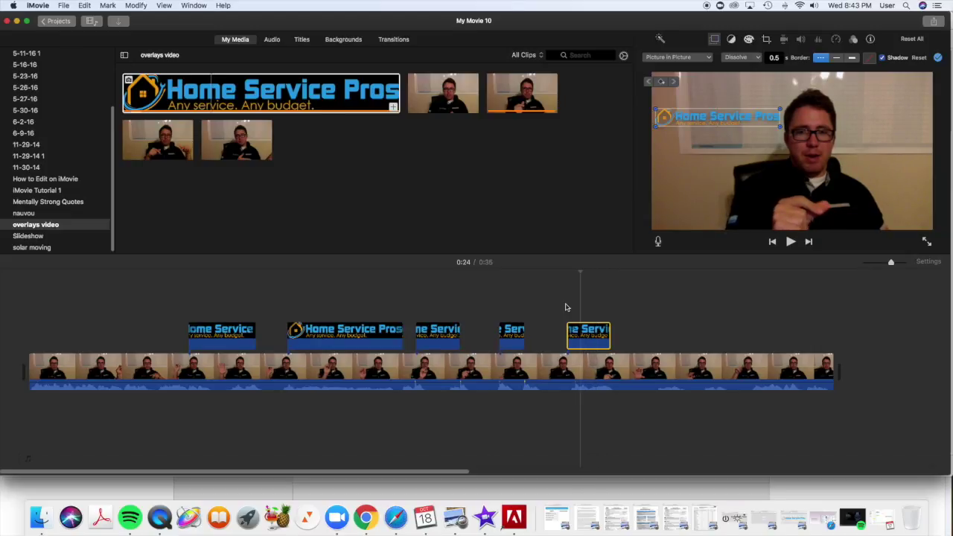
{"action": "key", "text": "Right"}
{"action": "key", "text": "Right"}
{"action": "key", "text": "Right"}
{"action": "key", "text": "Right"}
{"action": "key", "text": "Right"}
{"action": "key", "text": "Right"}
{"action": "key", "text": "Right"}
{"action": "key", "text": "Right"}
{"action": "key", "text": "Right"}
{"action": "key", "text": "Right"}
{"action": "key", "text": "Right"}
{"action": "key", "text": "Right"}
{"action": "key", "text": "Right"}
{"action": "key", "text": "Right"}
{"action": "key", "text": "Right"}
{"action": "key", "text": "Right"}
{"action": "key", "text": "Right"}
{"action": "key", "text": "Right"}
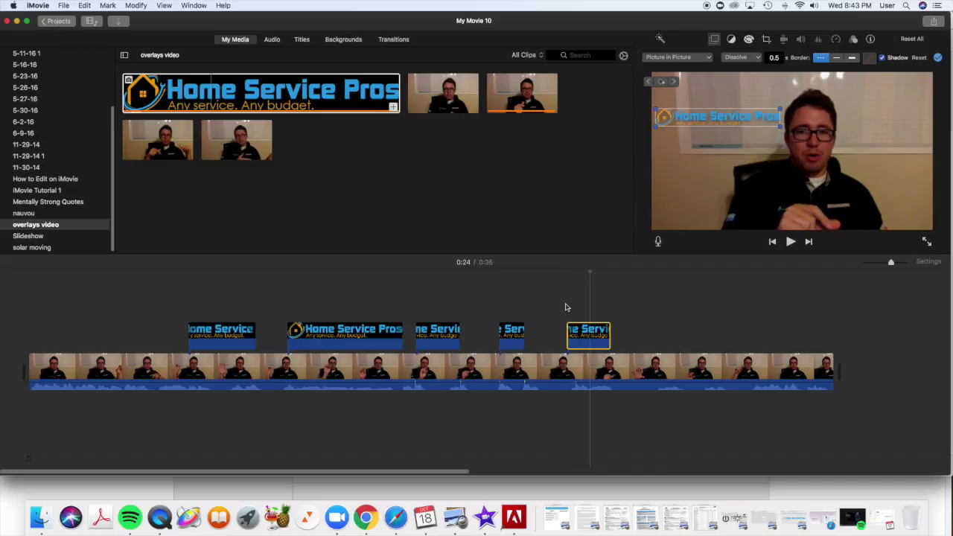
{"action": "key", "text": "Right"}
{"action": "key", "text": "Right"}
Play the footage on to the open-hand gesture at 0:27 and extend the end of the fifth overlay to a 7.8 s duration.
{"action": "key", "text": "space"}
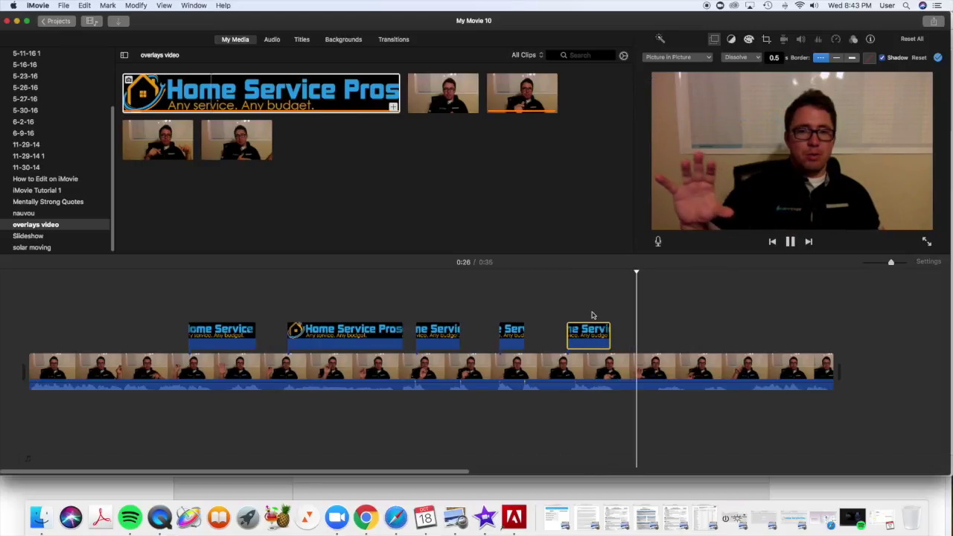
{"action": "key", "text": "space"}
{"action": "key", "text": "j"}
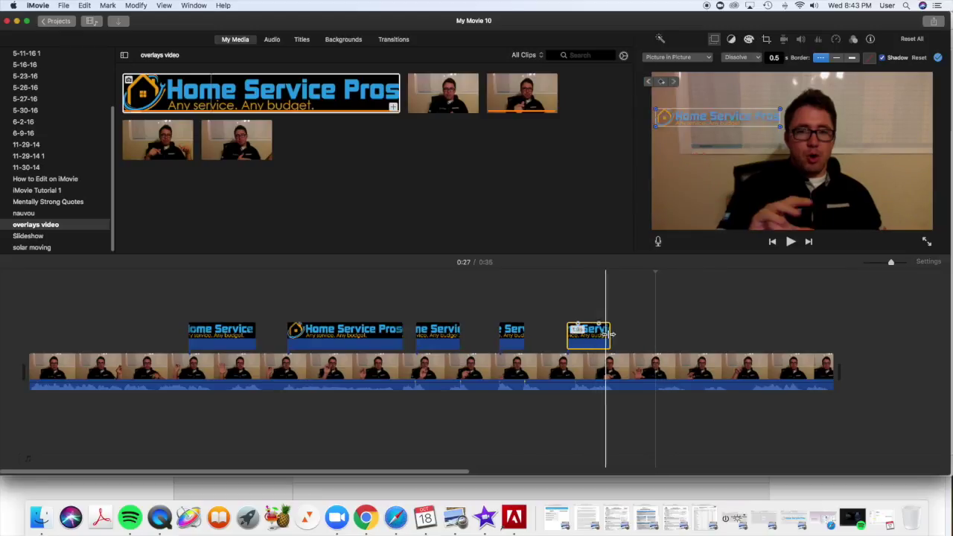
{"action": "left_click_drag", "start_coordinate": [610, 335], "coordinate": [744, 344]}
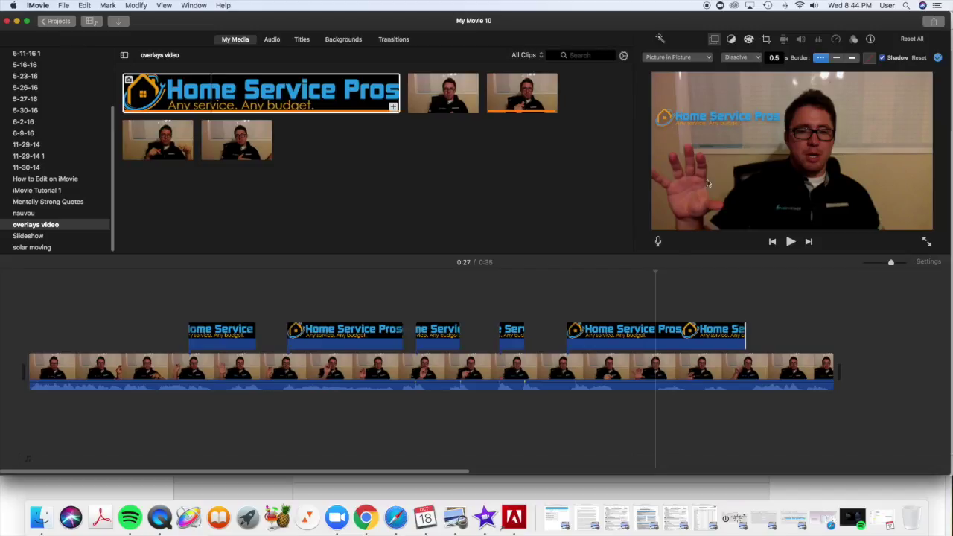
Enlarge the fifth overlay's logo across the frame at 0:27 and play back the growing motion.
{"action": "left_click", "coordinate": [745, 119]}
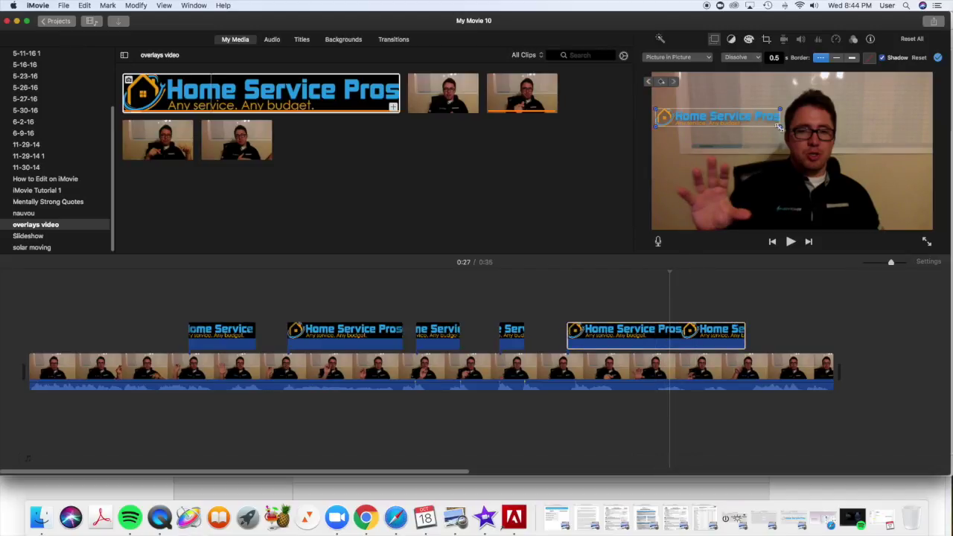
{"action": "left_click_drag", "start_coordinate": [778, 127], "coordinate": [836, 151]}
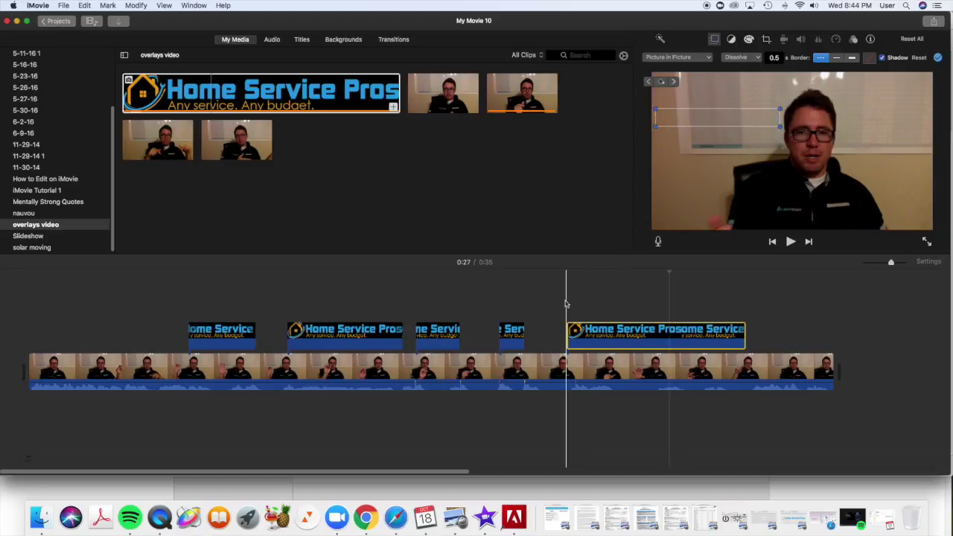
{"action": "key", "text": "space"}
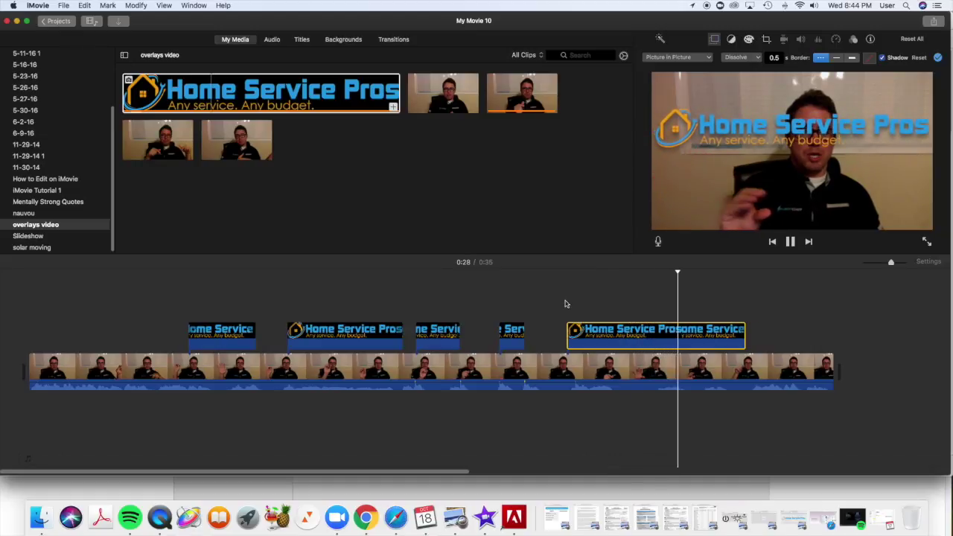
Replay the fifth overlay between 0:24 and 0:28 and compare the logo's growth with the open-hand gesture.
{"action": "left_click", "coordinate": [632, 295]}
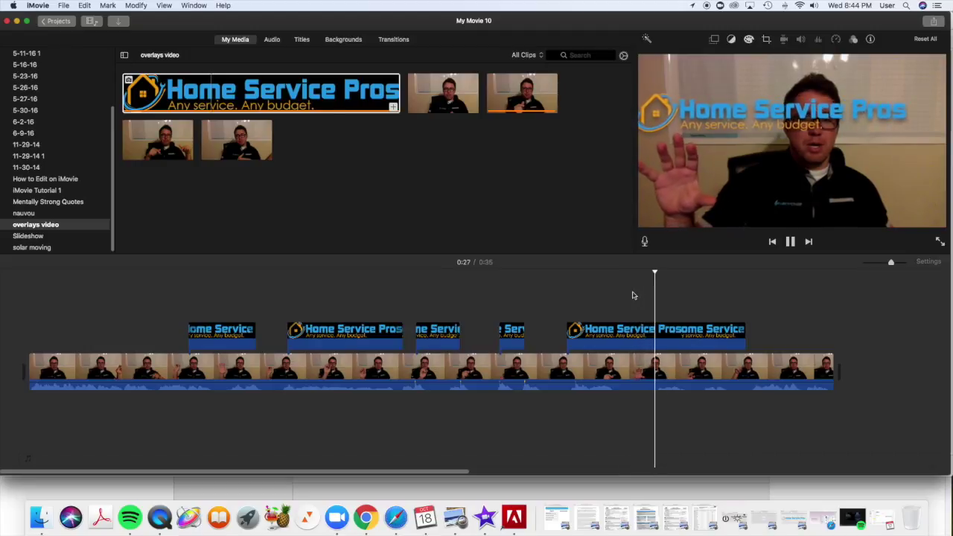
{"action": "key", "text": "space"}
{"action": "key", "text": "Left"}
{"action": "key", "text": "Left"}
{"action": "key", "text": "Left"}
{"action": "key", "text": "Left"}
{"action": "key", "text": "Left"}
{"action": "key", "text": "Left"}
{"action": "key", "text": "Left"}
{"action": "key", "text": "Left"}
{"action": "key", "text": "Left"}
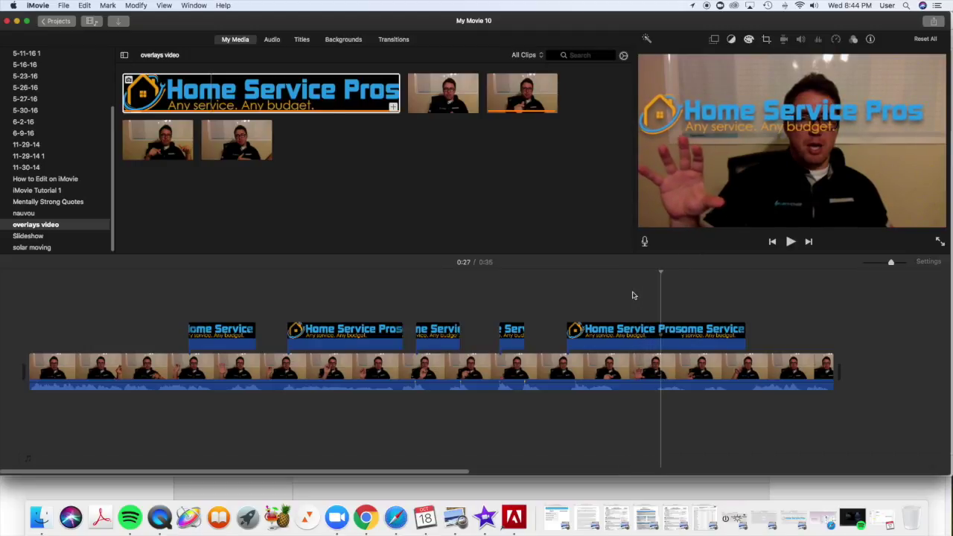
{"action": "key", "text": "Right"}
{"action": "key", "text": "Right"}
{"action": "key", "text": "Right"}
{"action": "key", "text": "Right"}
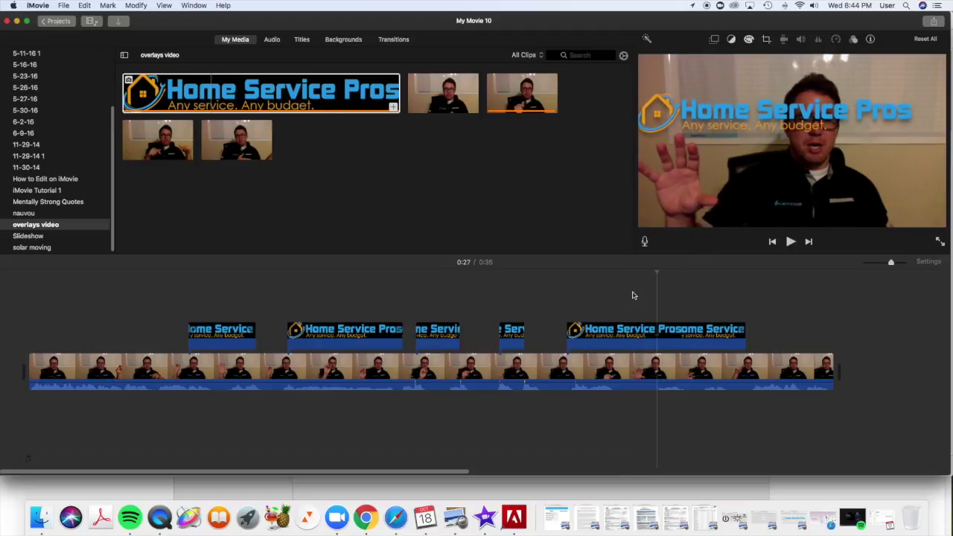
{"action": "key", "text": "Right"}
{"action": "key", "text": "Right"}
{"action": "left_click", "coordinate": [680, 333]}
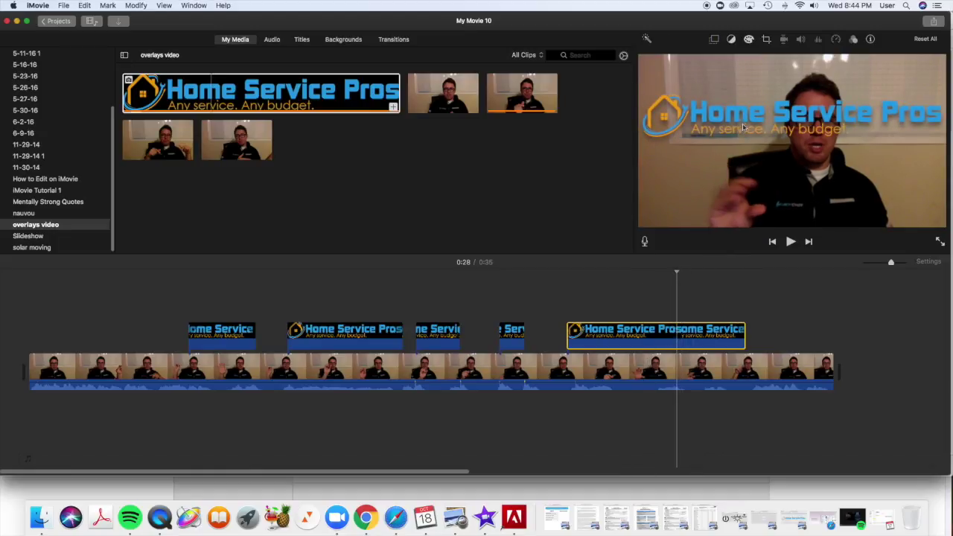
{"action": "left_click", "coordinate": [774, 114]}
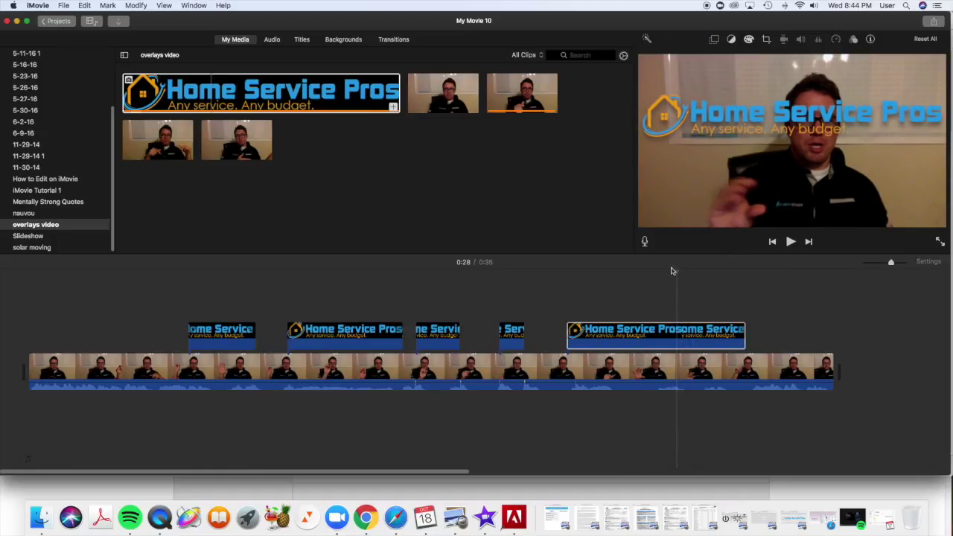
{"action": "left_click", "coordinate": [713, 39]}
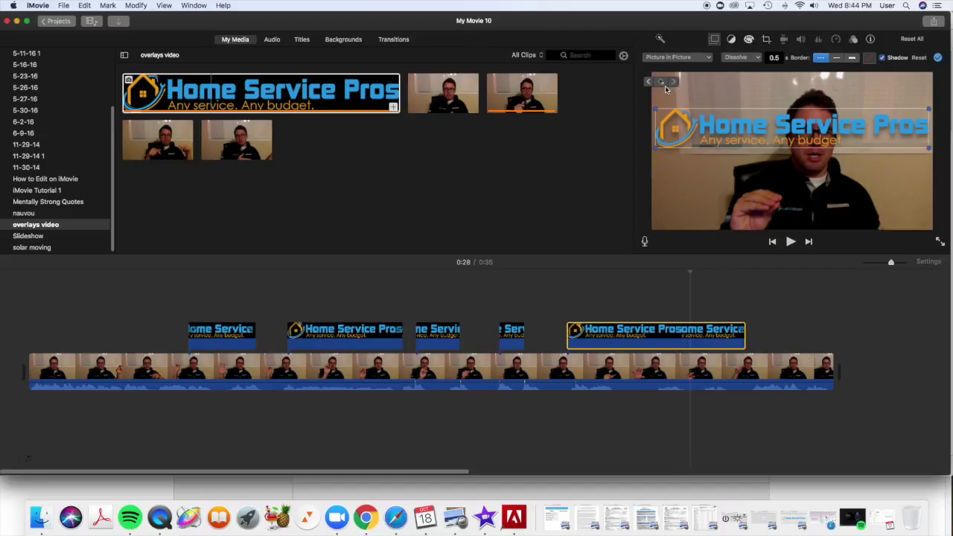
{"action": "key", "text": "space"}
{"action": "left_click", "coordinate": [642, 279]}
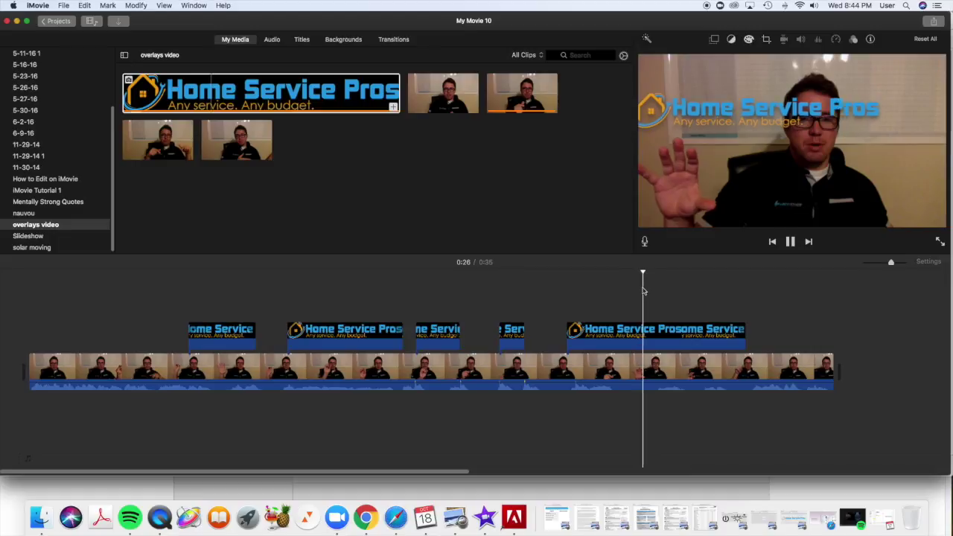
{"action": "key", "text": "space"}
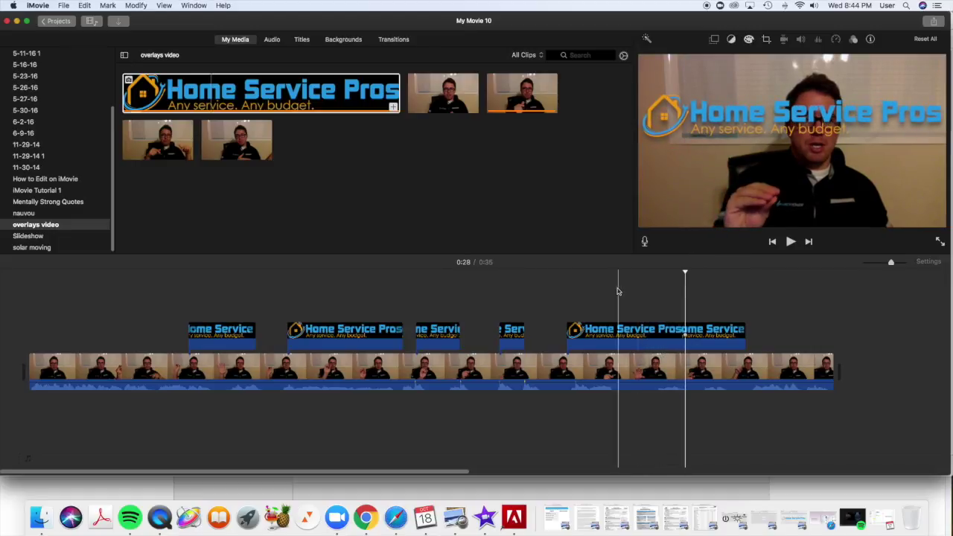
{"action": "left_click", "coordinate": [613, 289]}
{"action": "left_click", "coordinate": [592, 290]}
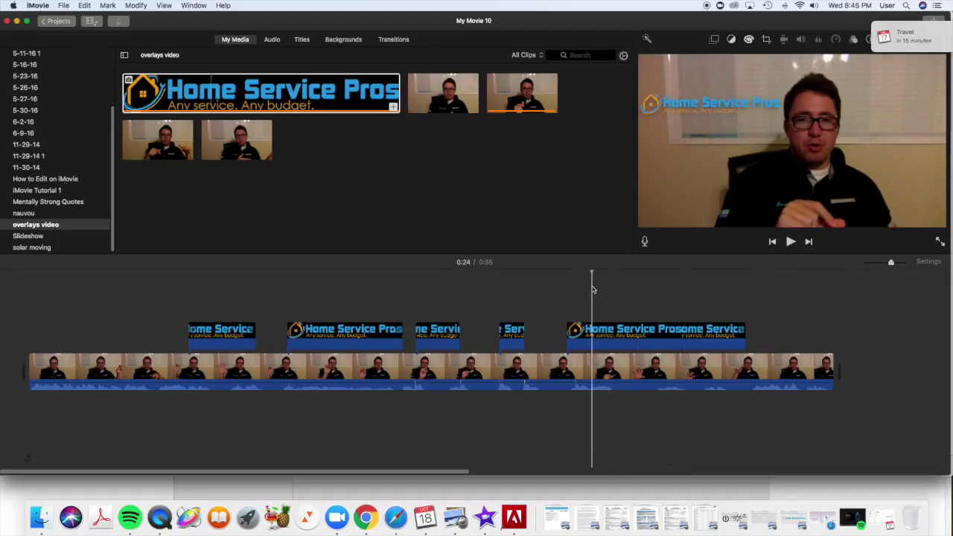
{"action": "key", "text": "space"}
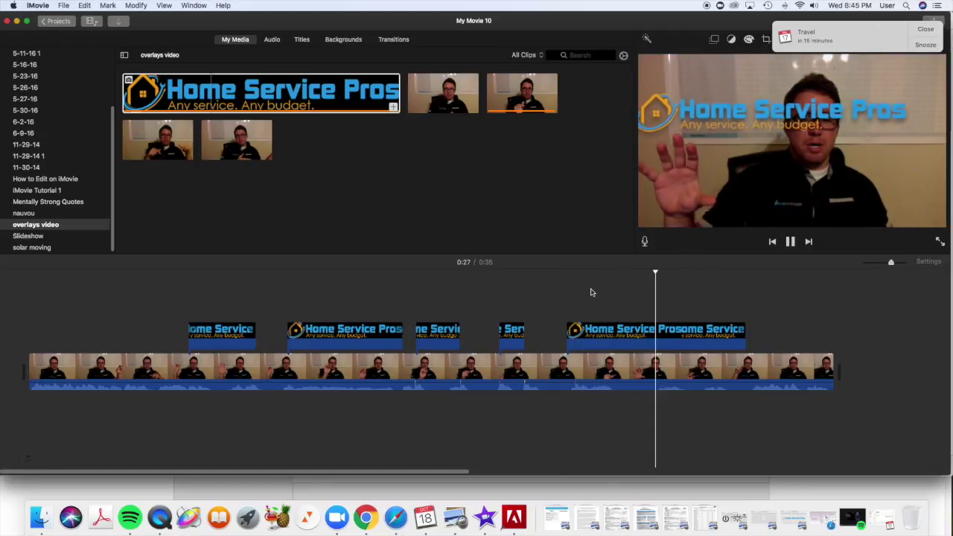
At the raised-hand frame at 0:27, enlarge the fifth overlay's logo to nearly full frame width and center it horizontally.
{"action": "key", "text": "space"}
{"action": "key", "text": "Left"}
{"action": "key", "text": "Left"}
{"action": "key", "text": "Left"}
{"action": "key", "text": "Left"}
{"action": "key", "text": "Left"}
{"action": "key", "text": "Left"}
{"action": "key", "text": "Left"}
{"action": "key", "text": "Left"}
{"action": "key", "text": "Left"}
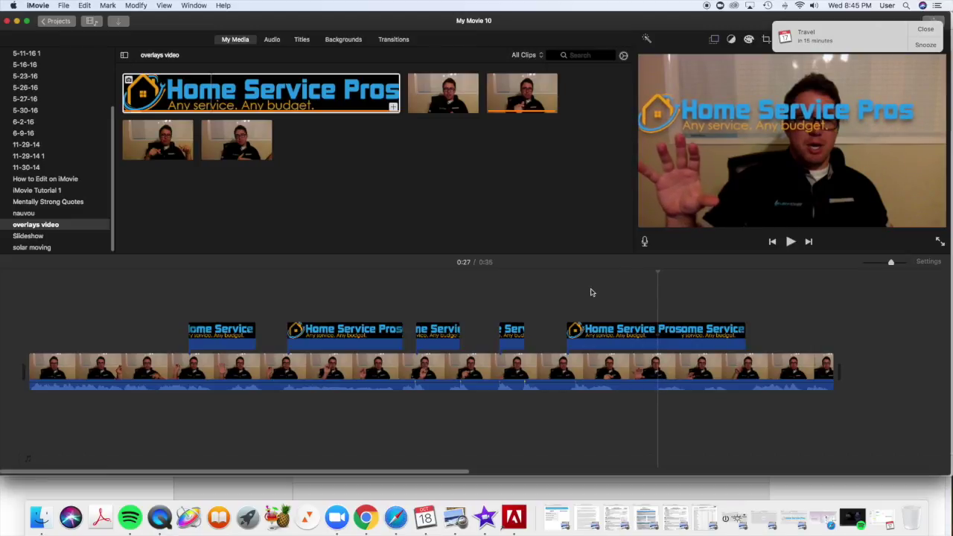
{"action": "left_click", "coordinate": [672, 334]}
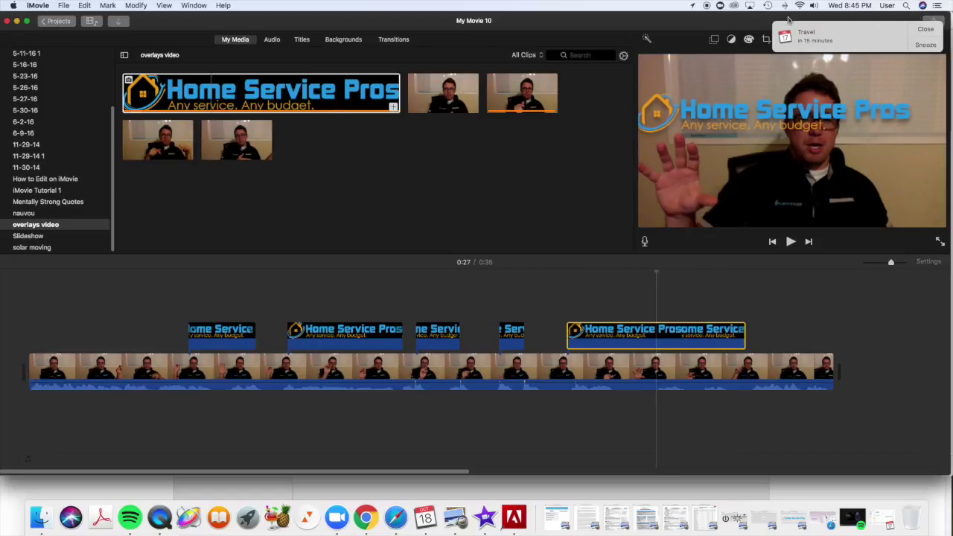
{"action": "left_click", "coordinate": [926, 30]}
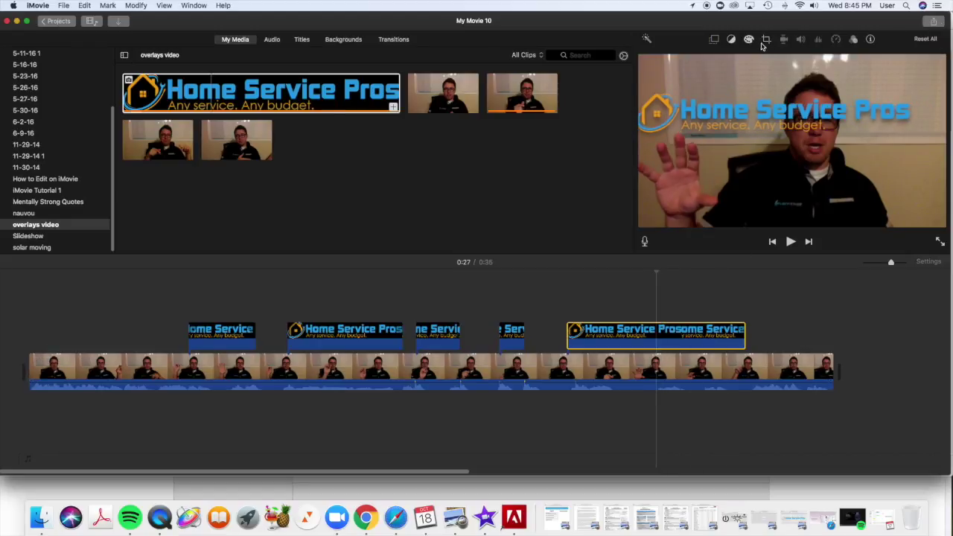
{"action": "left_click", "coordinate": [715, 40]}
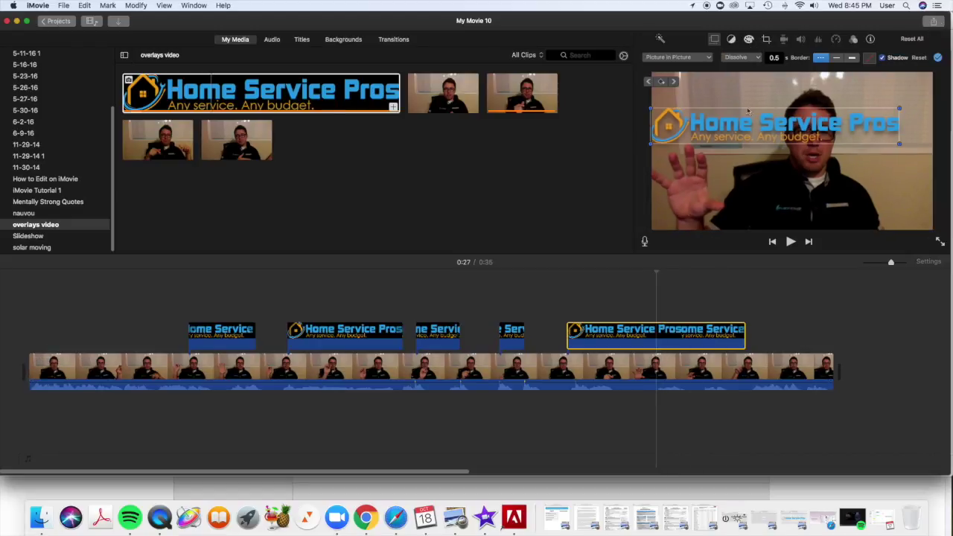
{"action": "left_click_drag", "start_coordinate": [898, 142], "coordinate": [917, 147]}
{"action": "left_click_drag", "start_coordinate": [801, 126], "coordinate": [809, 131]}
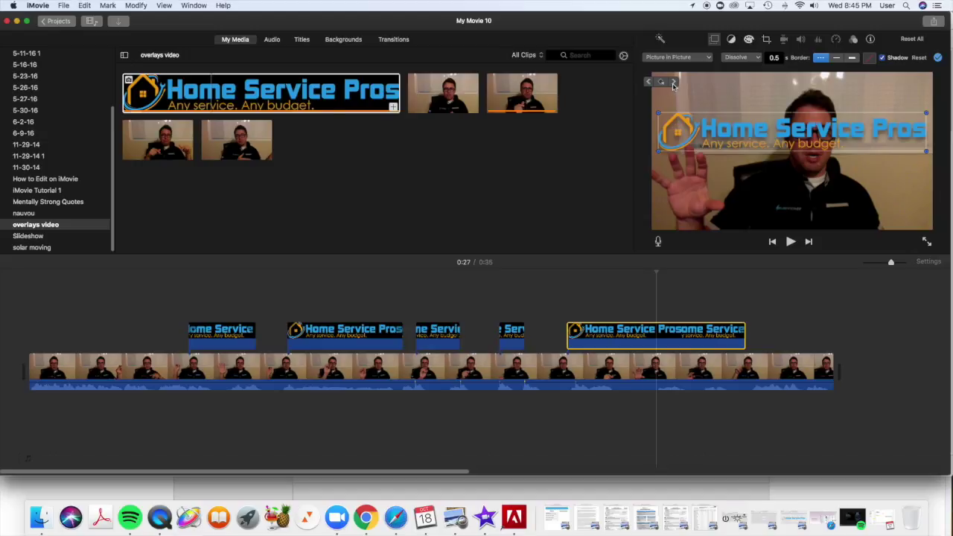
Step through the fifth overlay's keyframes and delete the last one, just after the raised-hand keyframe.
{"action": "left_click", "coordinate": [649, 82]}
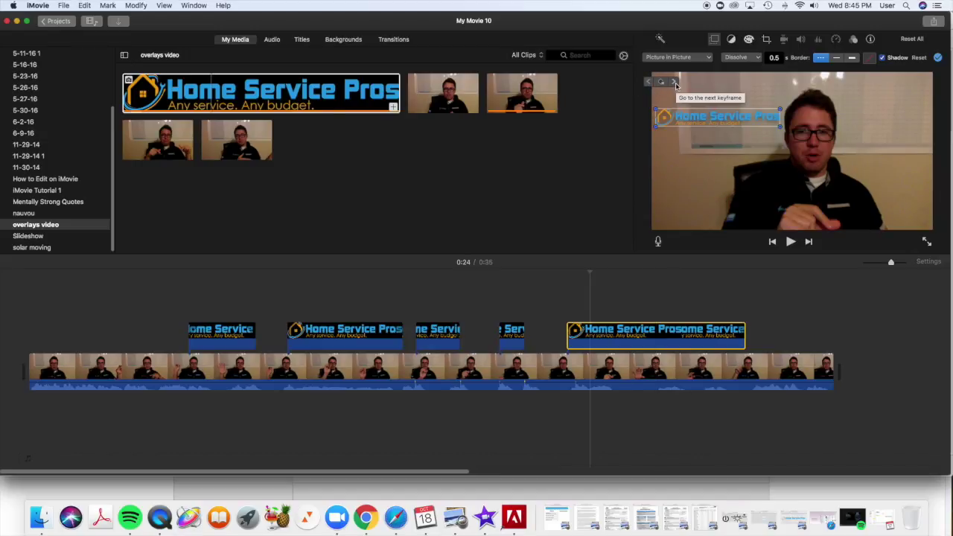
{"action": "left_click", "coordinate": [676, 82]}
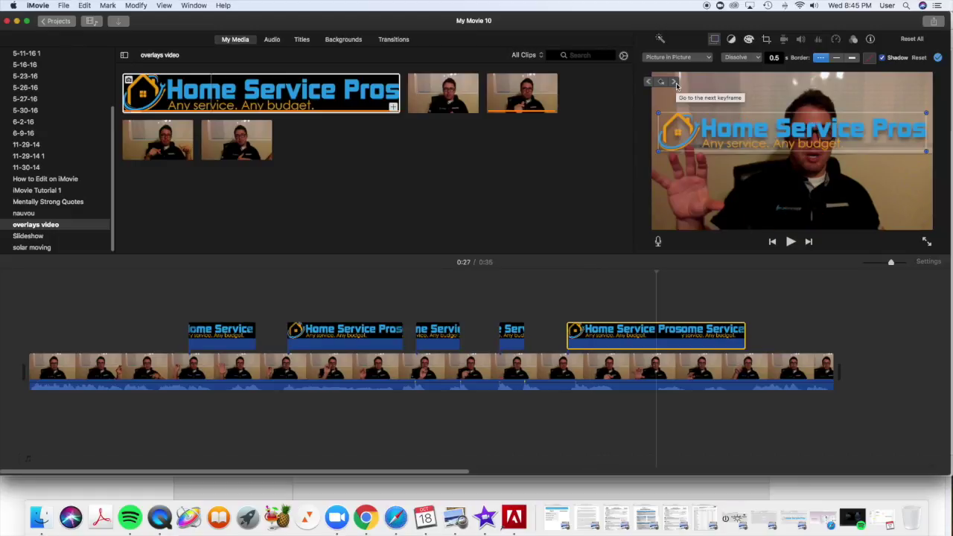
{"action": "left_click", "coordinate": [675, 83]}
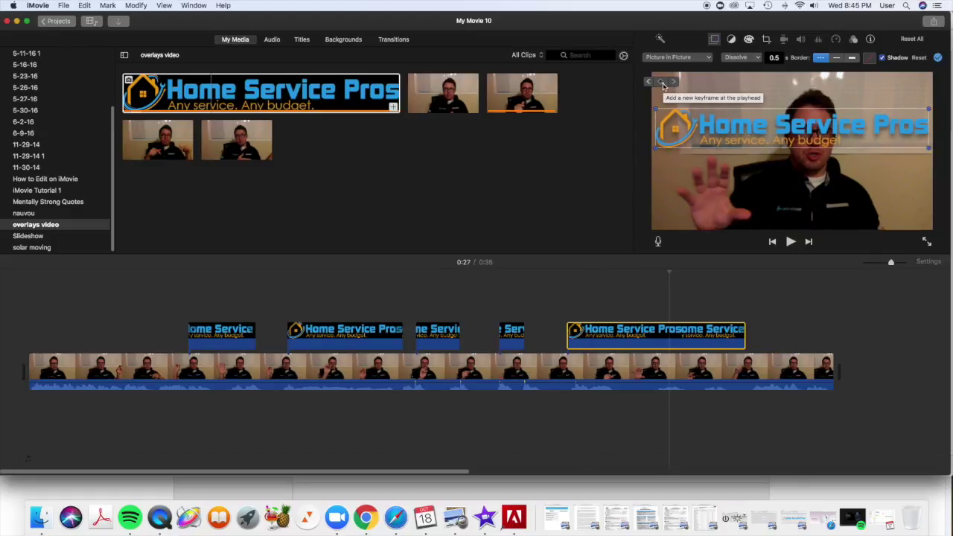
{"action": "left_click", "coordinate": [664, 85]}
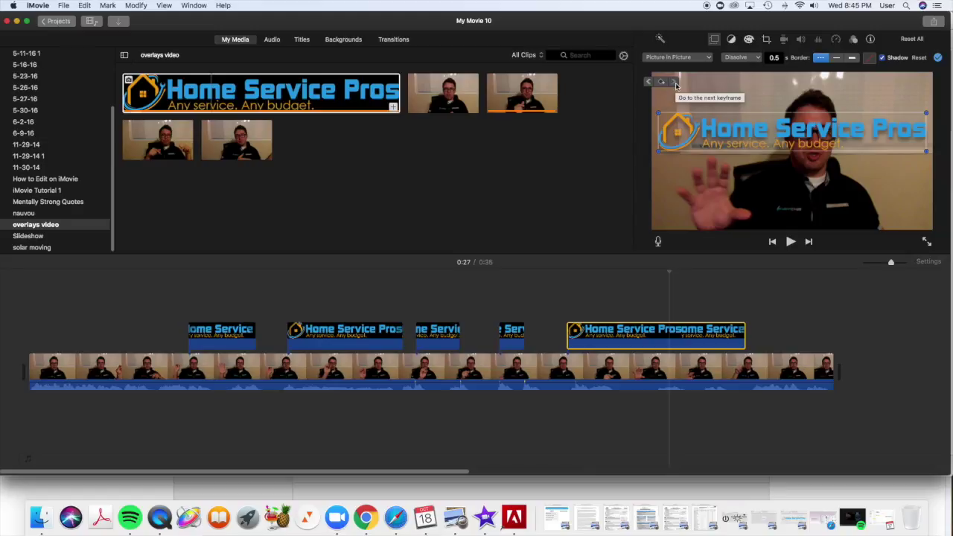
{"action": "left_click", "coordinate": [675, 84]}
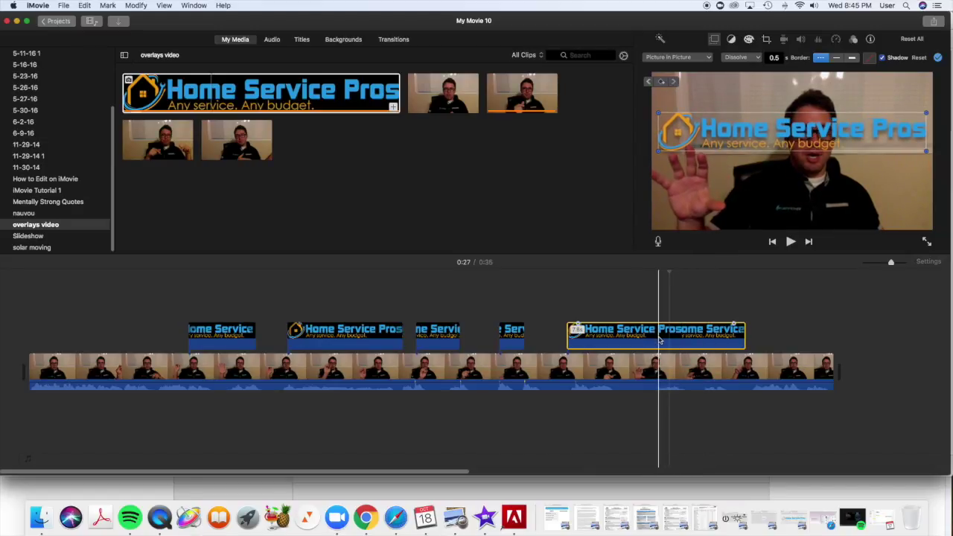
Shrink the fifth overlay's logo and move it down to the speaker's pinched hand at 0:29, and play the video through to the end.
{"action": "key", "text": "space"}
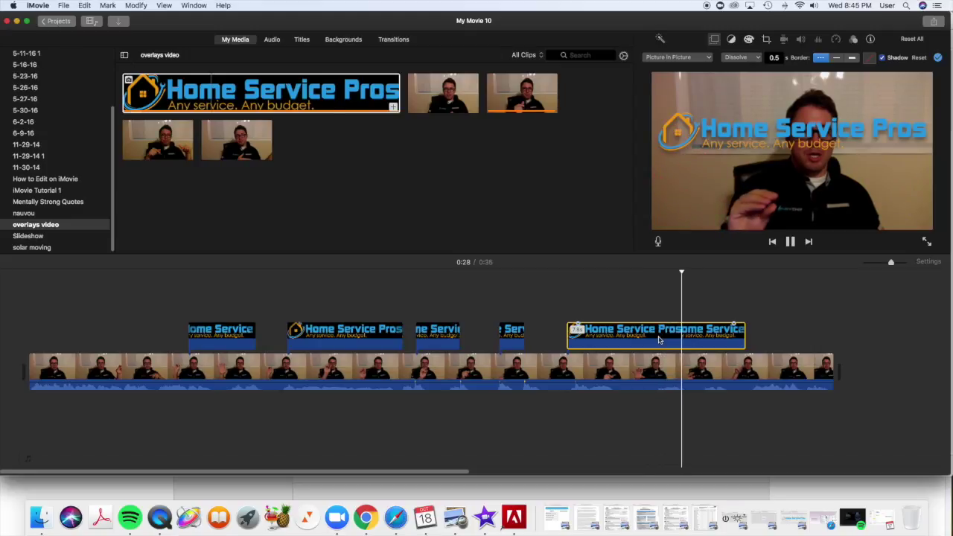
{"action": "key", "text": "space"}
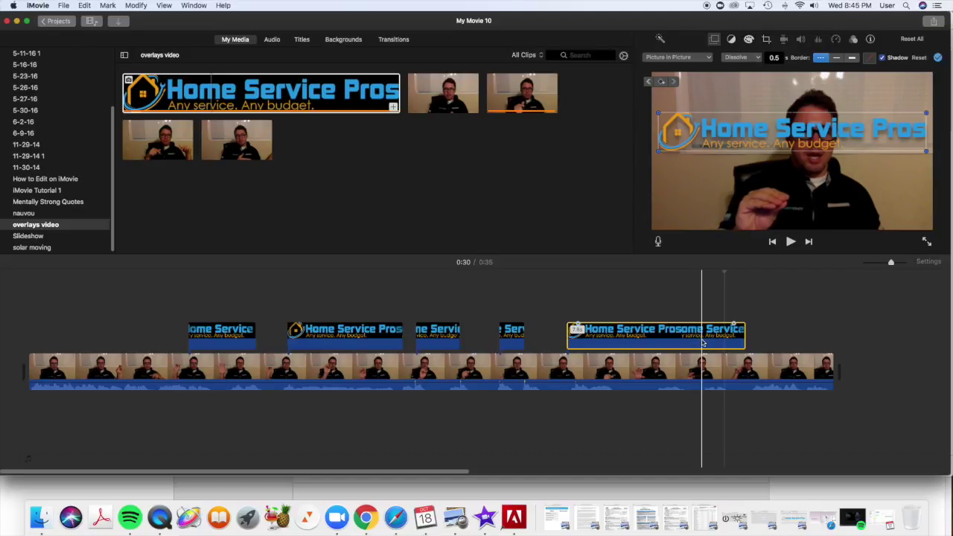
{"action": "left_click_drag", "start_coordinate": [927, 152], "coordinate": [810, 194]}
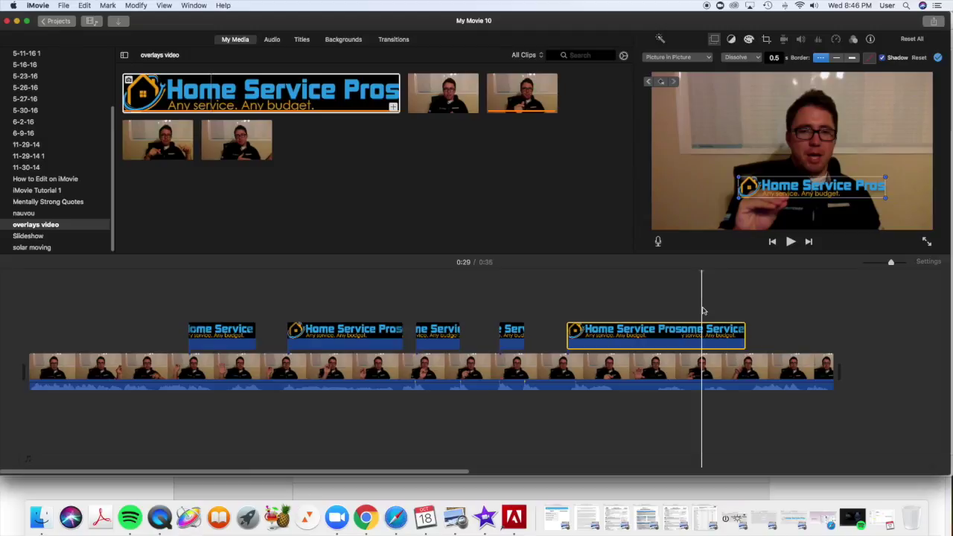
{"action": "key", "text": "space"}
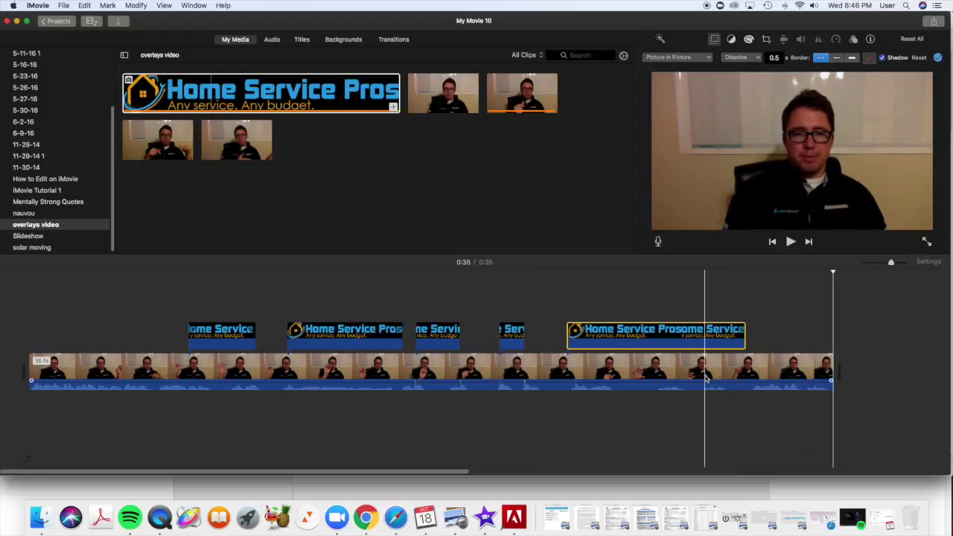
Trim the end of the talking-head clip to the pinched-hand frame at 0:29 and shorten the fifth logo overlay to end with it.
{"action": "key", "text": "space"}
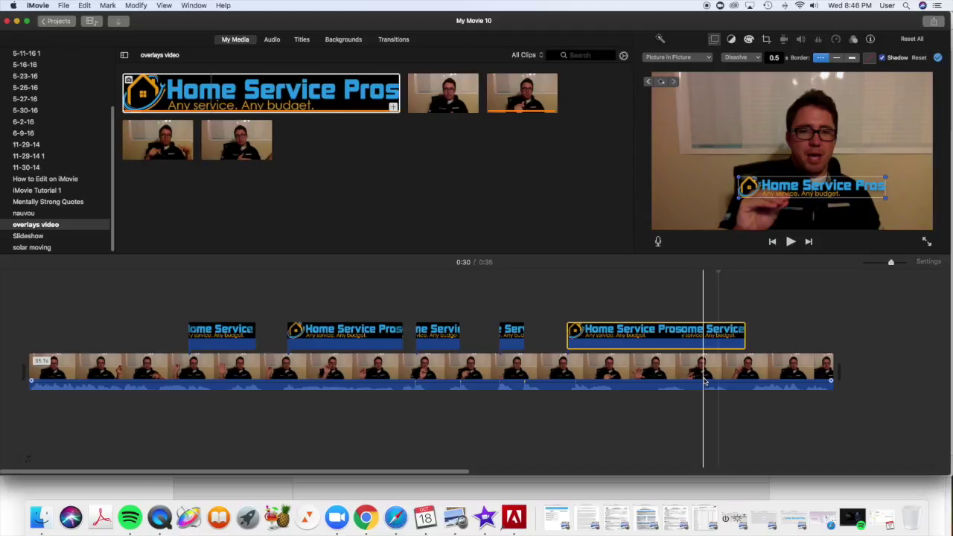
{"action": "left_click", "coordinate": [704, 382]}
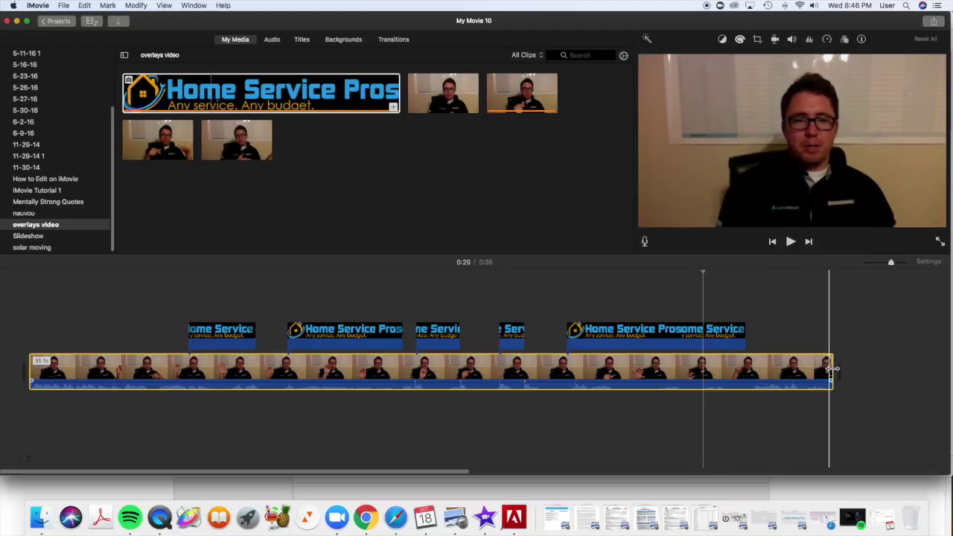
{"action": "left_click_drag", "start_coordinate": [831, 370], "coordinate": [703, 372]}
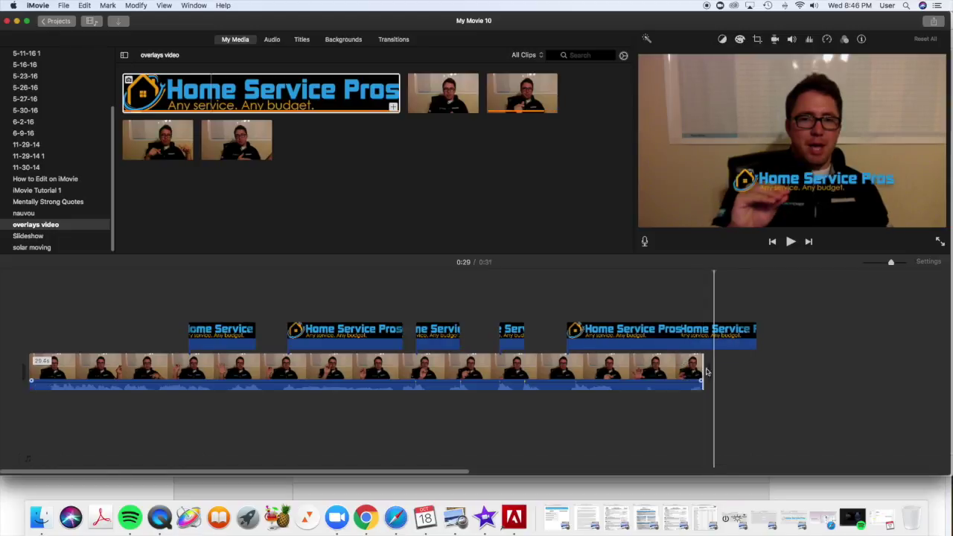
{"action": "left_click_drag", "start_coordinate": [753, 338], "coordinate": [704, 343]}
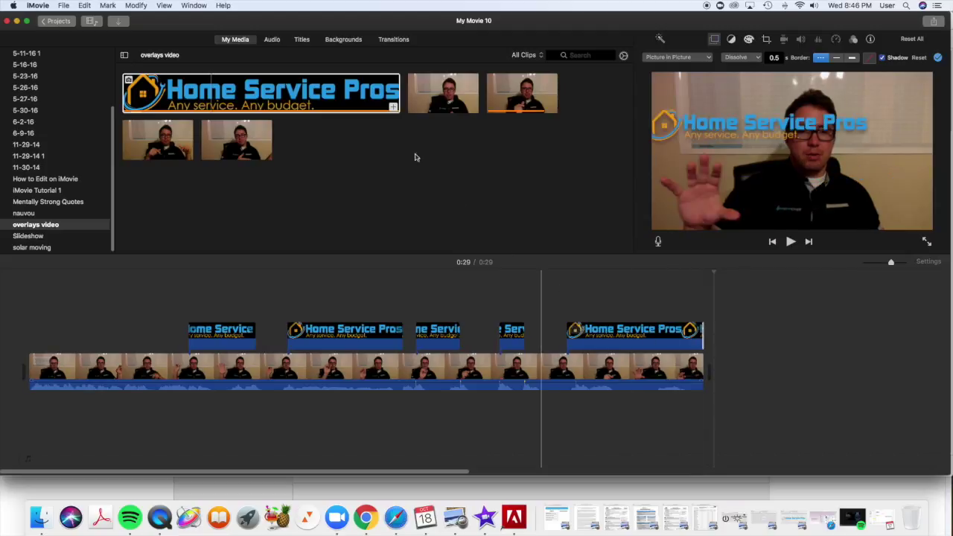
Display the available transitions and play the trimmed movie from the beginning to review all the logo overlays.
{"action": "left_click", "coordinate": [397, 41]}
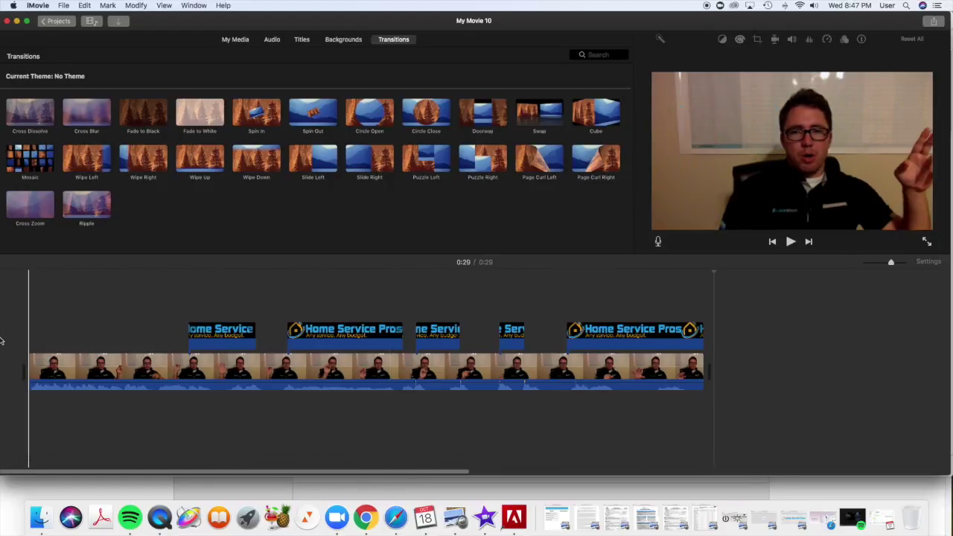
{"action": "key", "text": "space"}
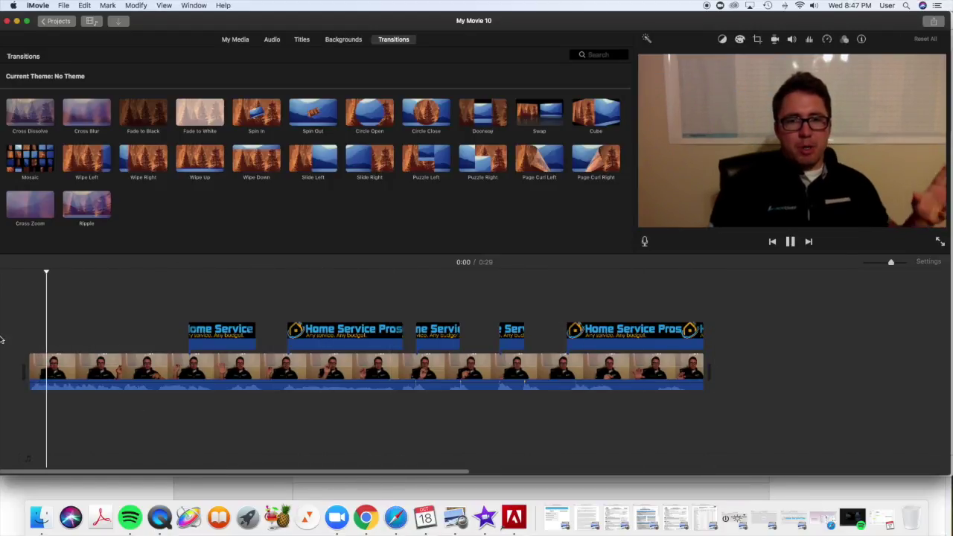